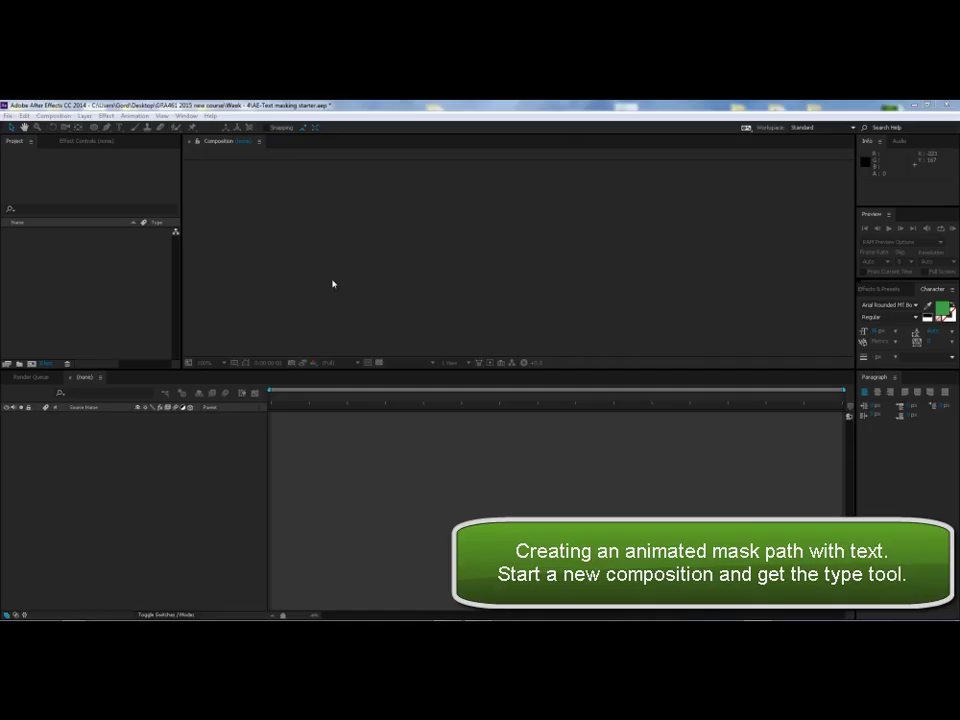
Create a new 5-second composition, Comp 1, keeping the pale yellow background colour.
{"action": "left_click", "coordinate": [53, 116]}
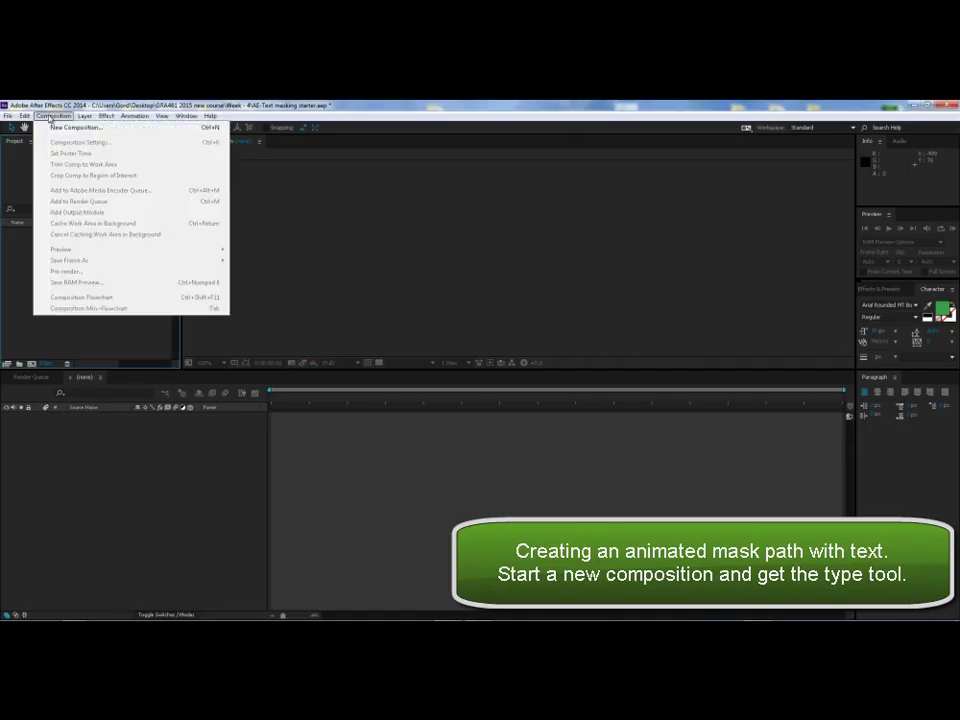
{"action": "left_click", "coordinate": [61, 128]}
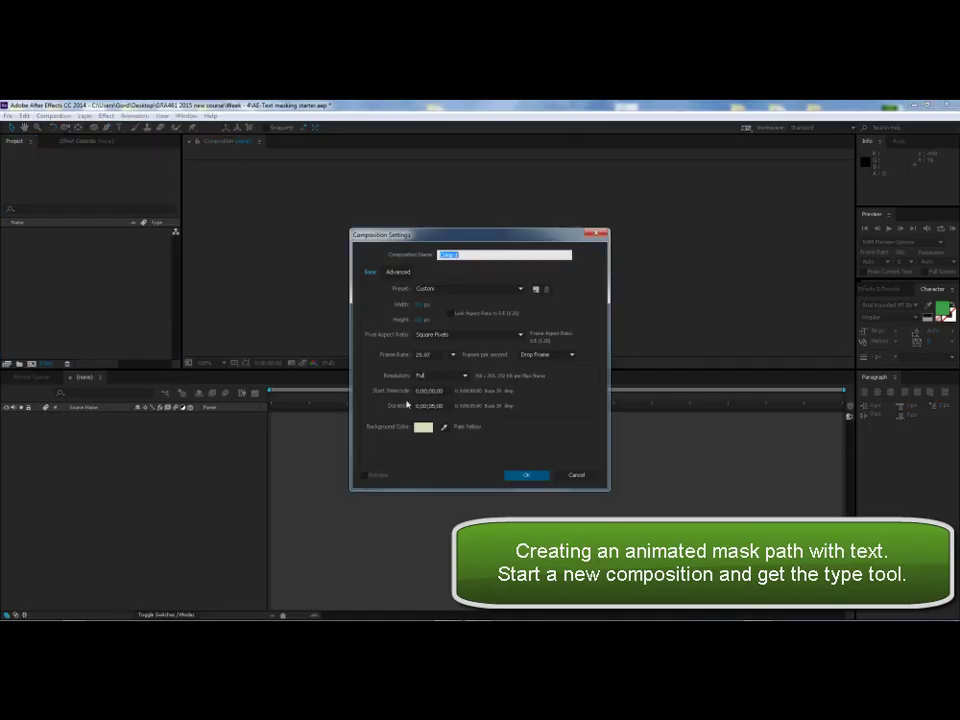
{"action": "left_click", "coordinate": [423, 427]}
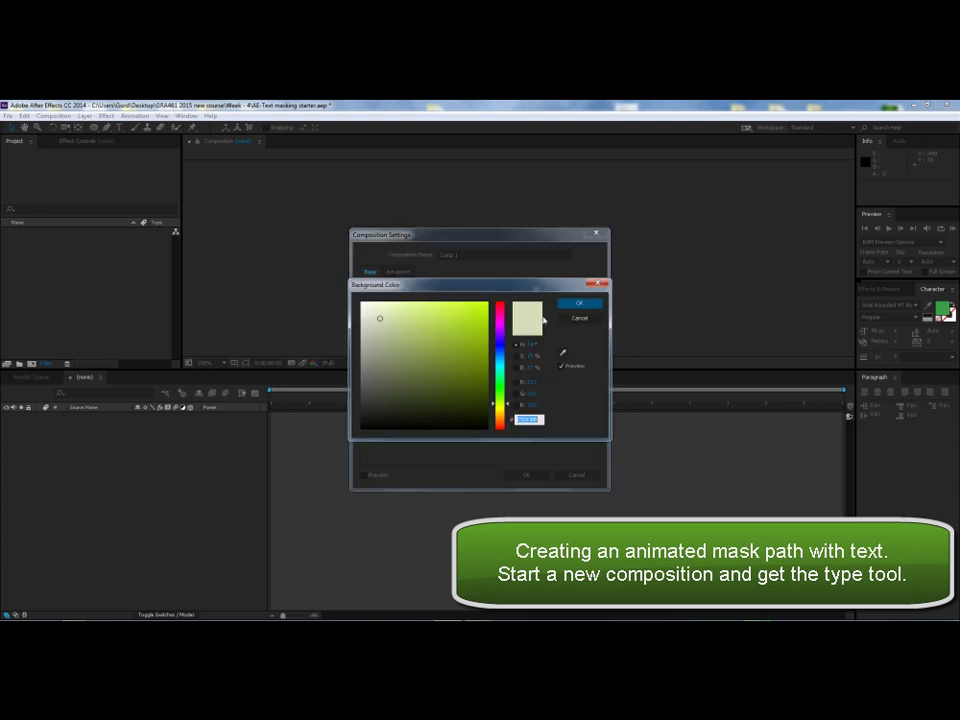
{"action": "left_click", "coordinate": [574, 303]}
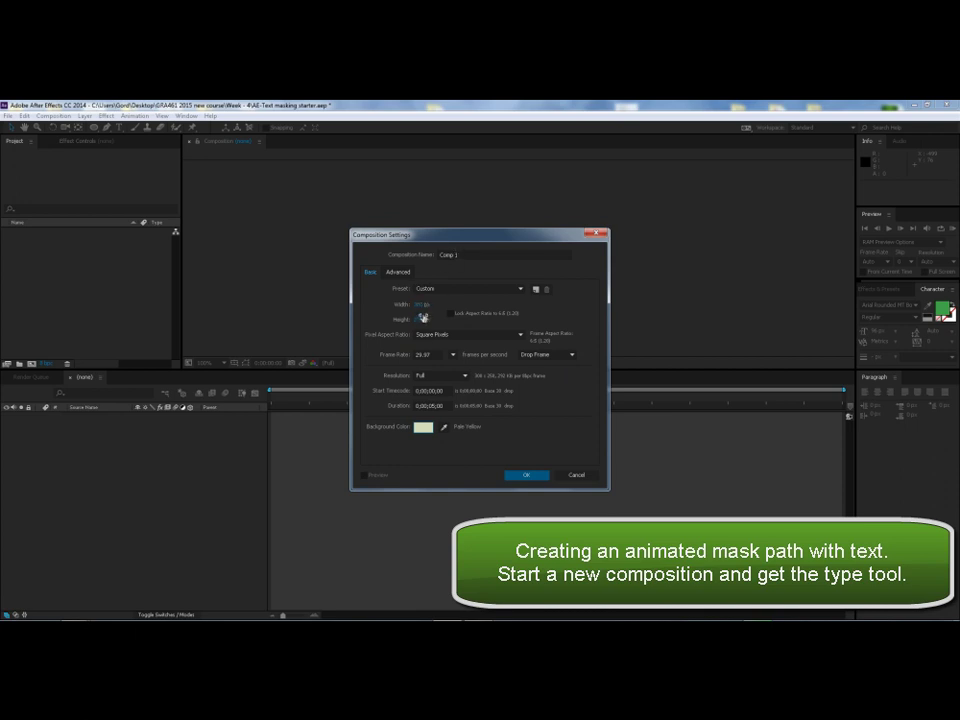
{"action": "left_click", "coordinate": [530, 476]}
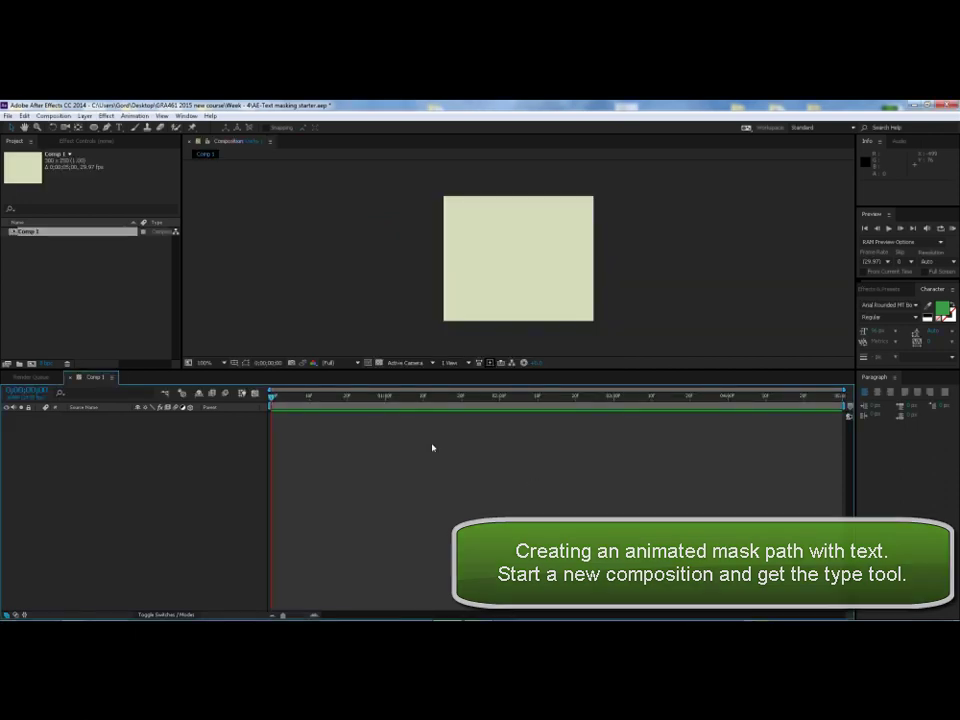
Draw a text box across the top of the comp with the Horizontal Type Tool.
{"action": "left_click_drag", "start_coordinate": [119, 127], "coordinate": [147, 140]}
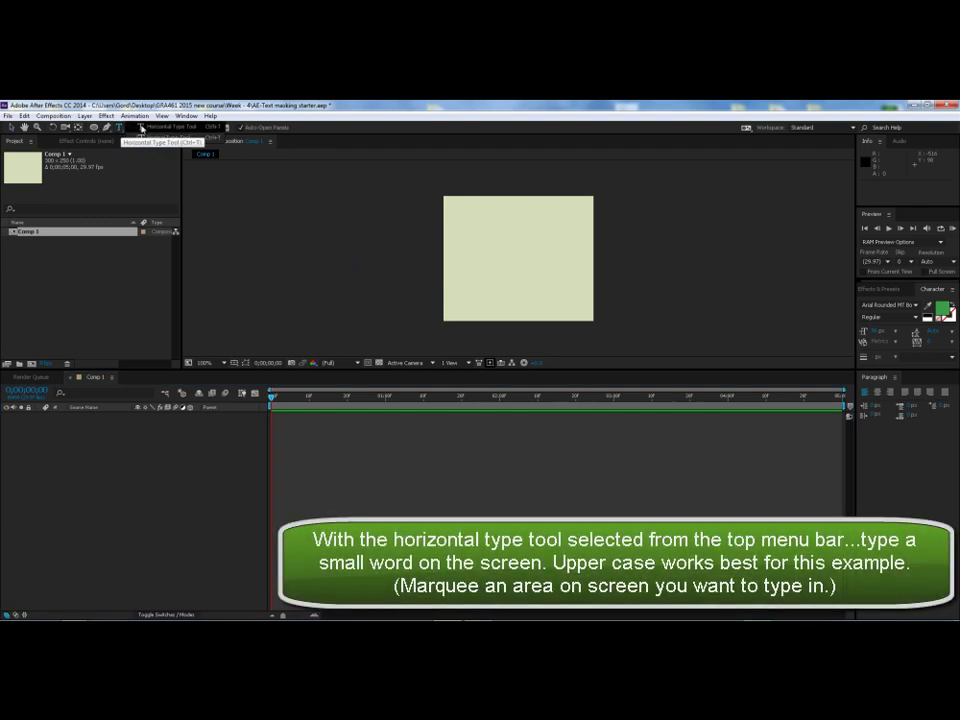
{"action": "left_click", "coordinate": [147, 140]}
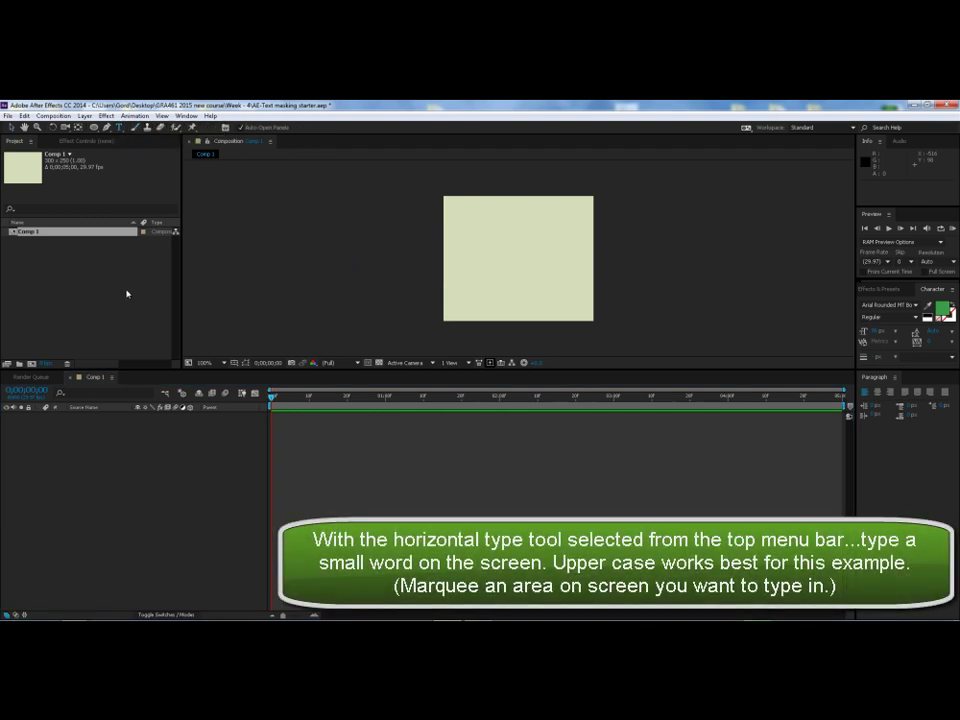
{"action": "mouse_move", "coordinate": [447, 199]}
{"action": "left_mouse_down"}
{"action": "mouse_move", "coordinate": [516, 278]}
{"action": "mouse_move", "coordinate": [590, 280]}
{"action": "left_mouse_up"}
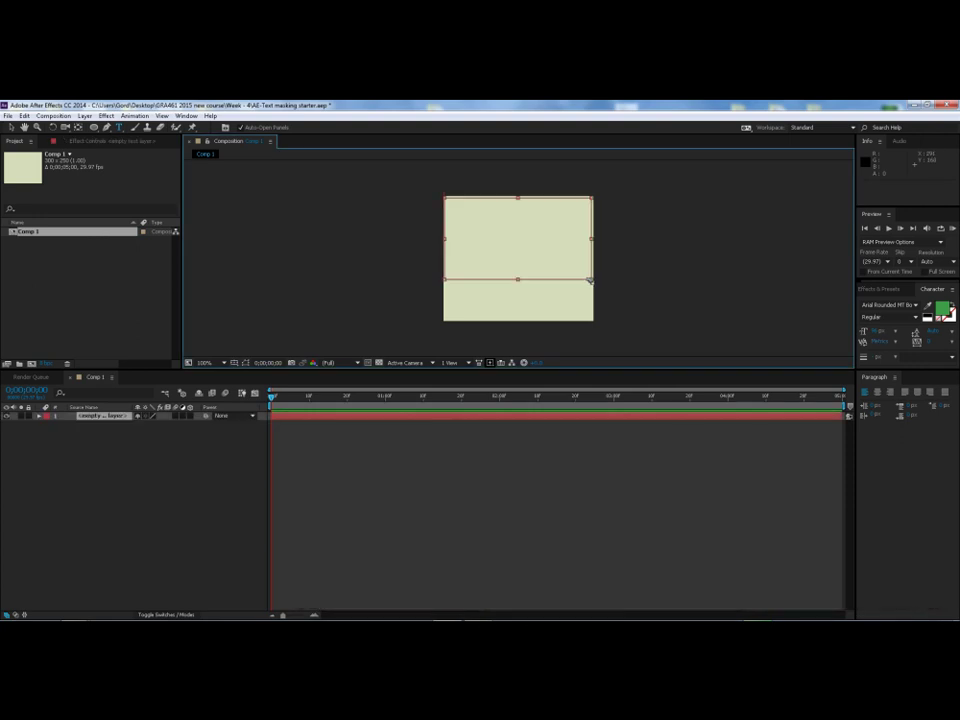
Set the font to Arial Rounded MT Bold and type MASK in green.
{"action": "left_click", "coordinate": [915, 306]}
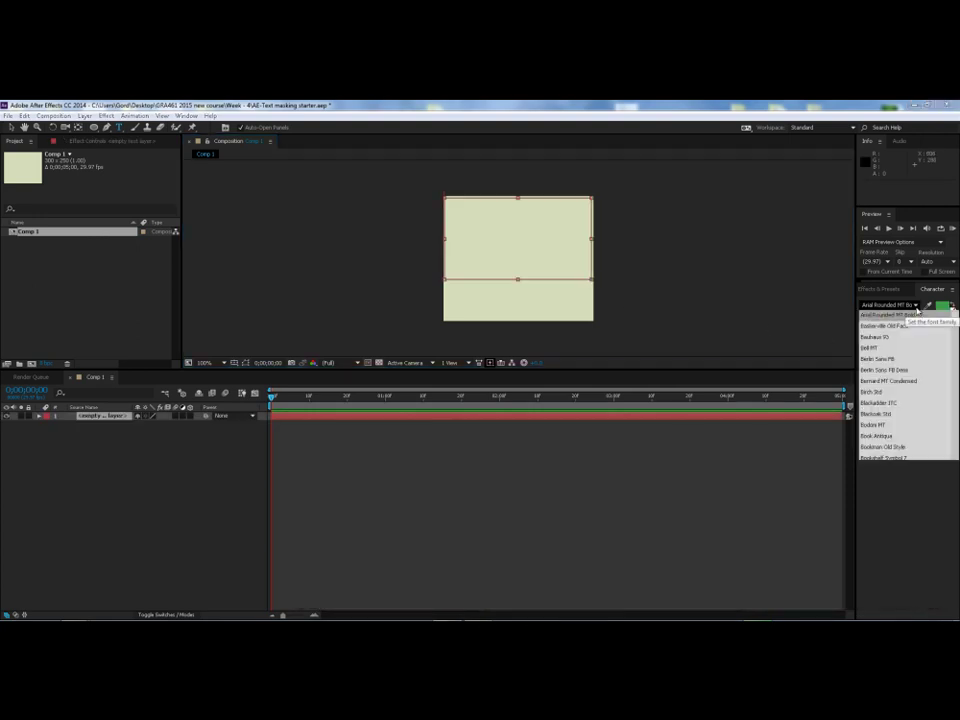
{"action": "left_click", "coordinate": [900, 303]}
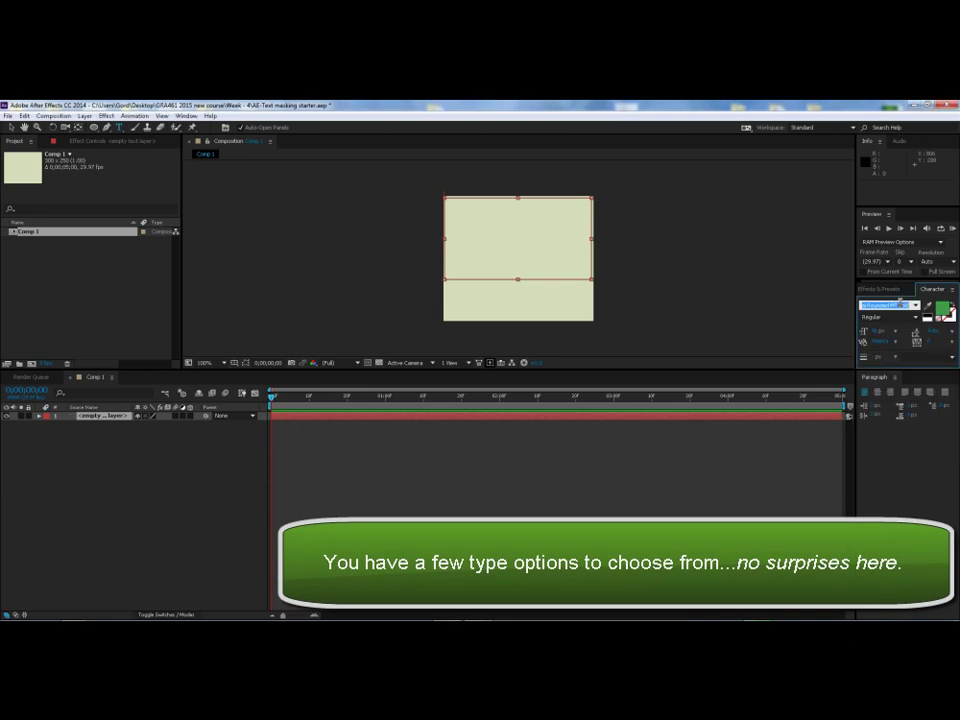
{"action": "left_click", "coordinate": [915, 317]}
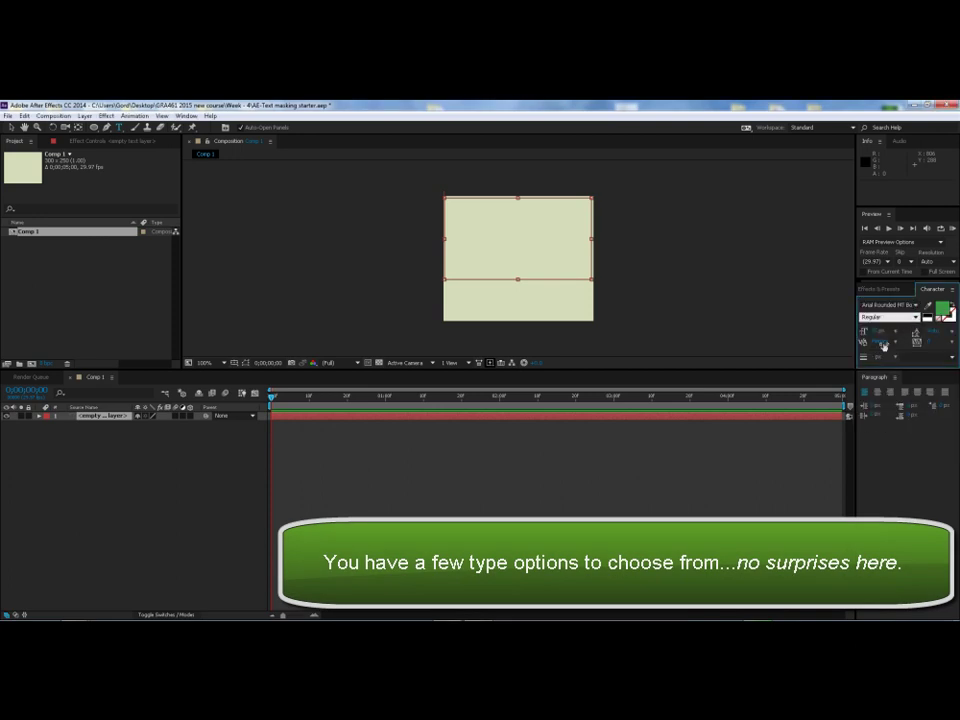
{"action": "left_click", "coordinate": [452, 208]}
{"action": "type", "text": "MAS"}
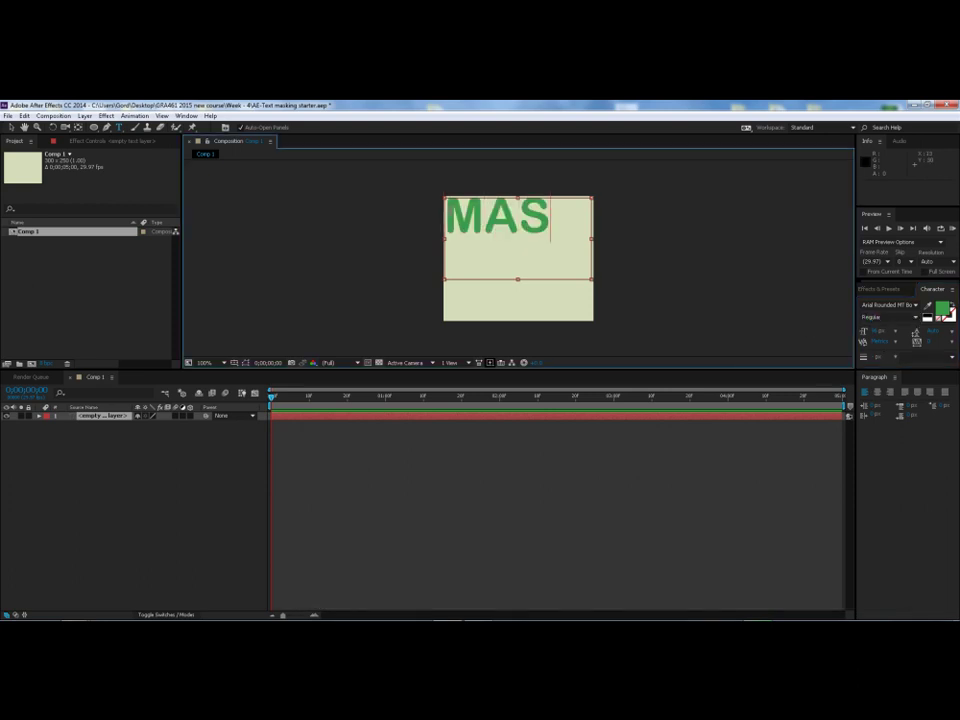
{"action": "type", "text": "K"}
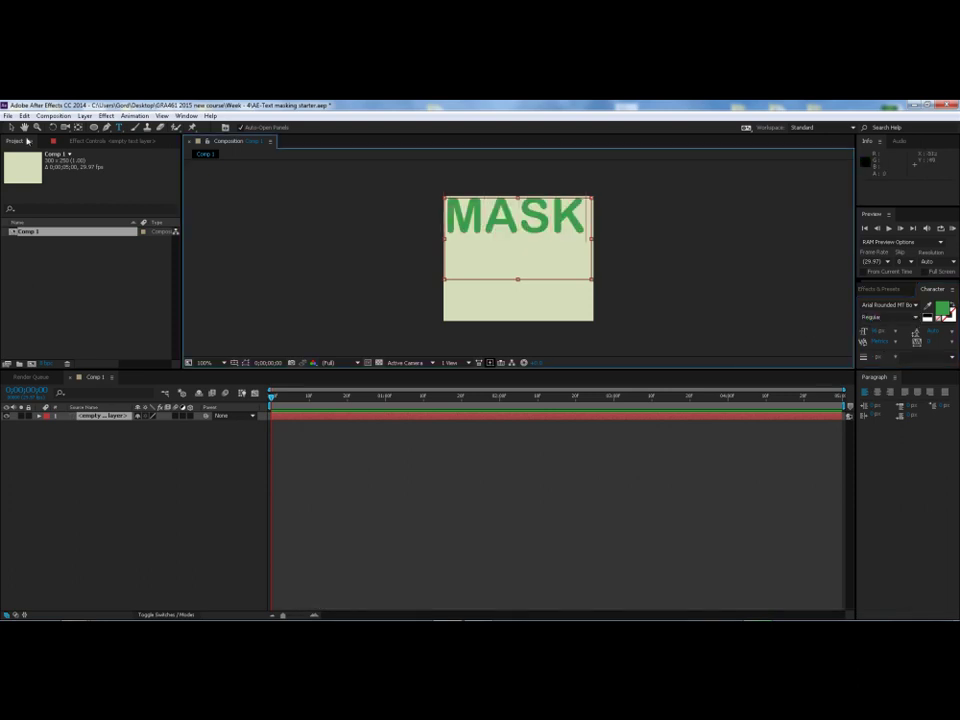
{"action": "left_click", "coordinate": [12, 128]}
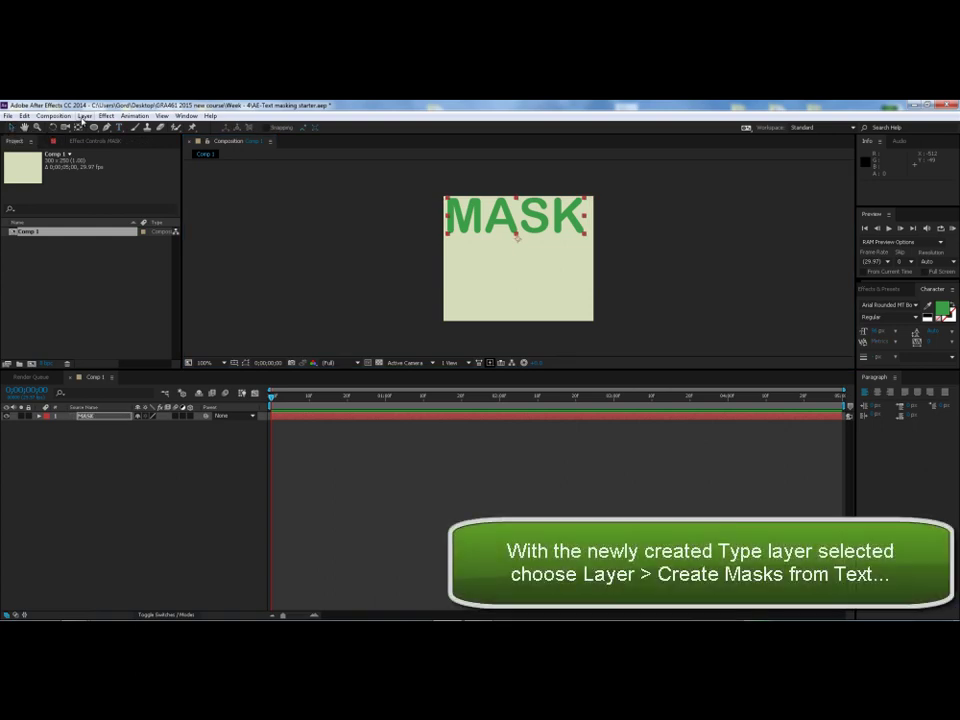
Generate a MASK Outlines layer from the text with Layer > Create Masks from Text.
{"action": "left_click", "coordinate": [84, 116]}
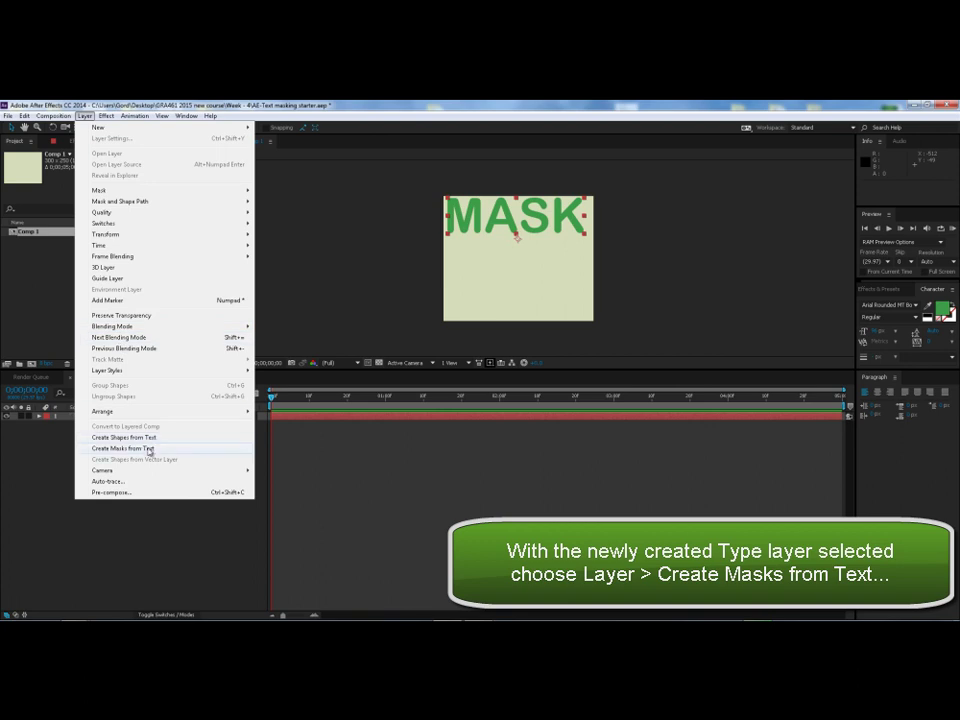
{"action": "left_click", "coordinate": [148, 450]}
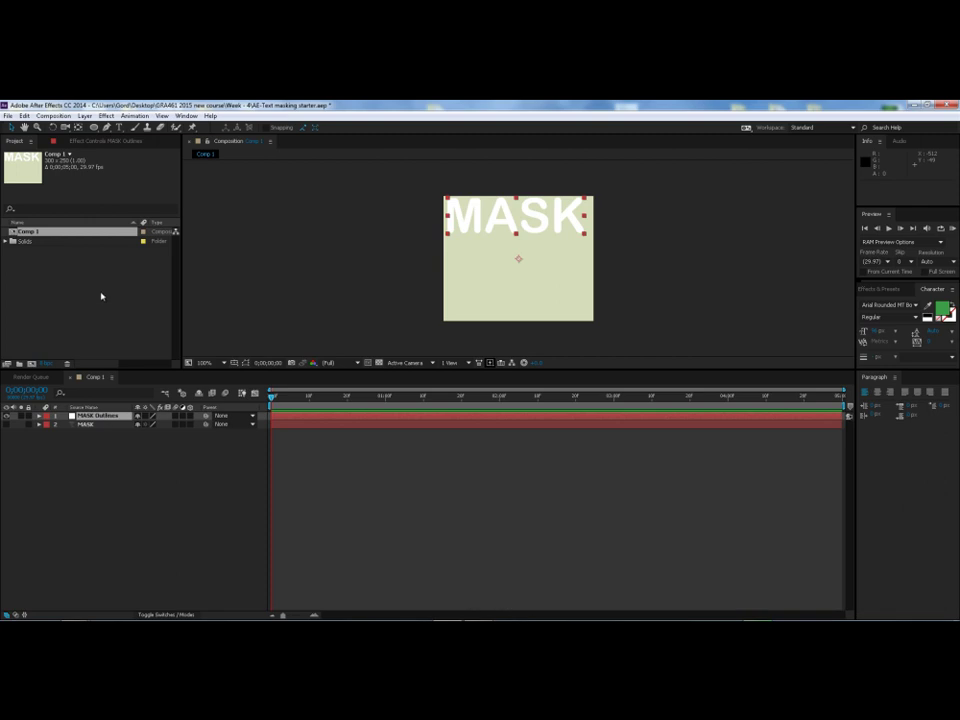
{"action": "left_click", "coordinate": [105, 116]}
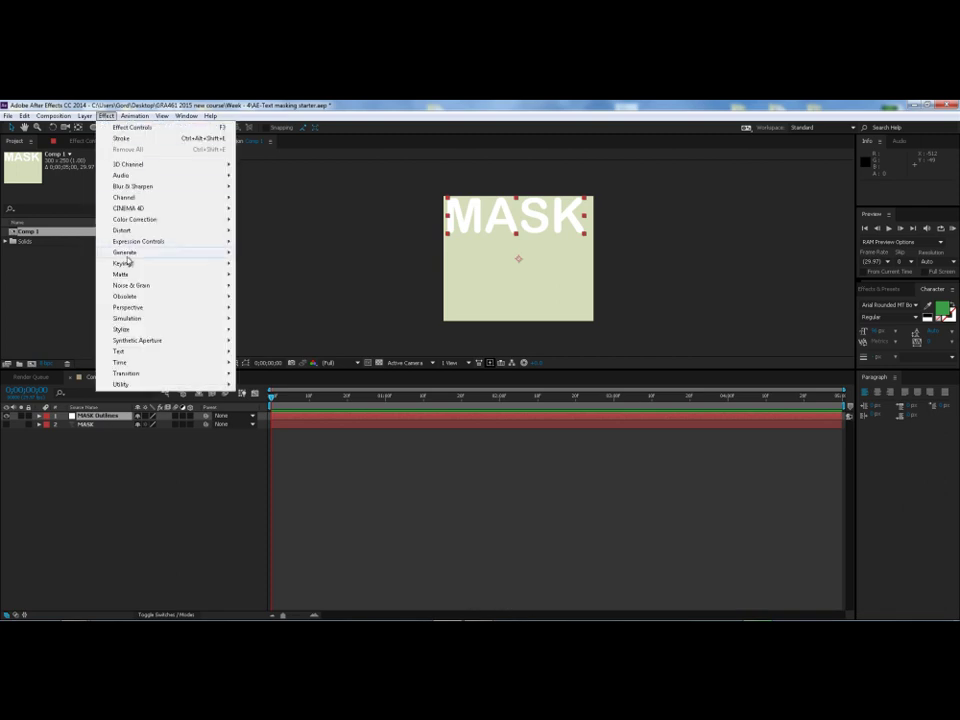
Add a red Stroke effect applied to all masks with Paint Style On Transparent.
{"action": "mouse_move", "coordinate": [204, 254]}
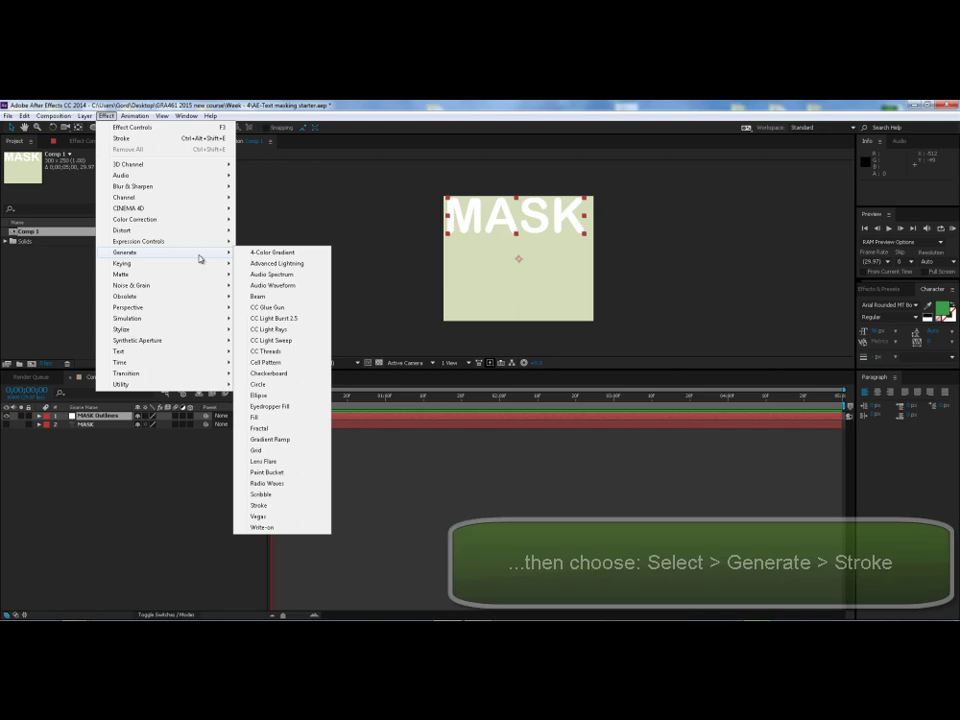
{"action": "left_click", "coordinate": [258, 506]}
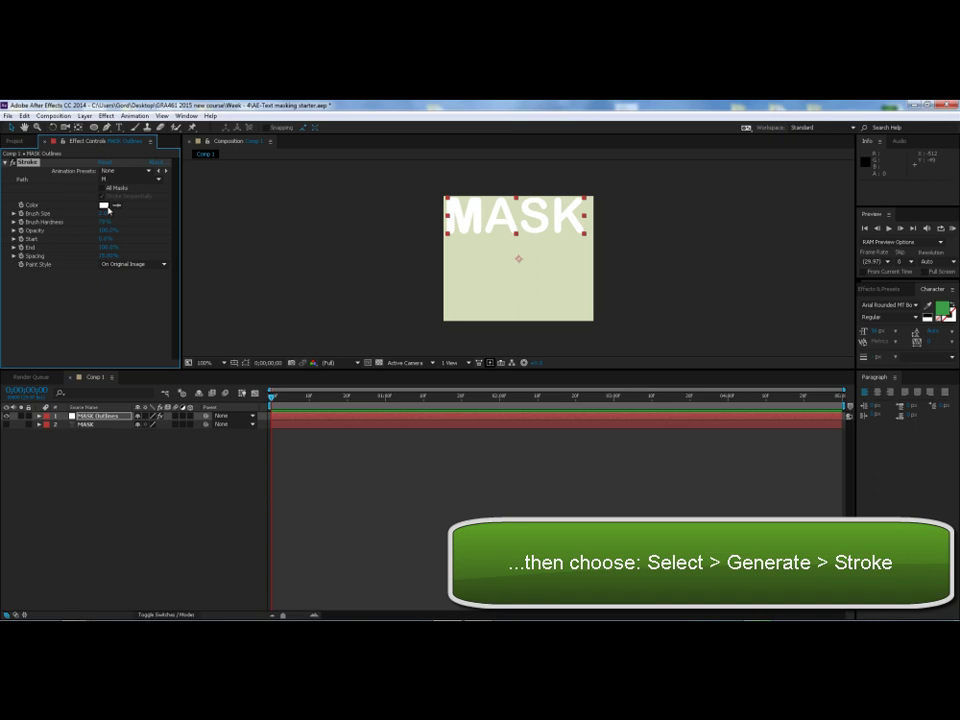
{"action": "left_click", "coordinate": [104, 205]}
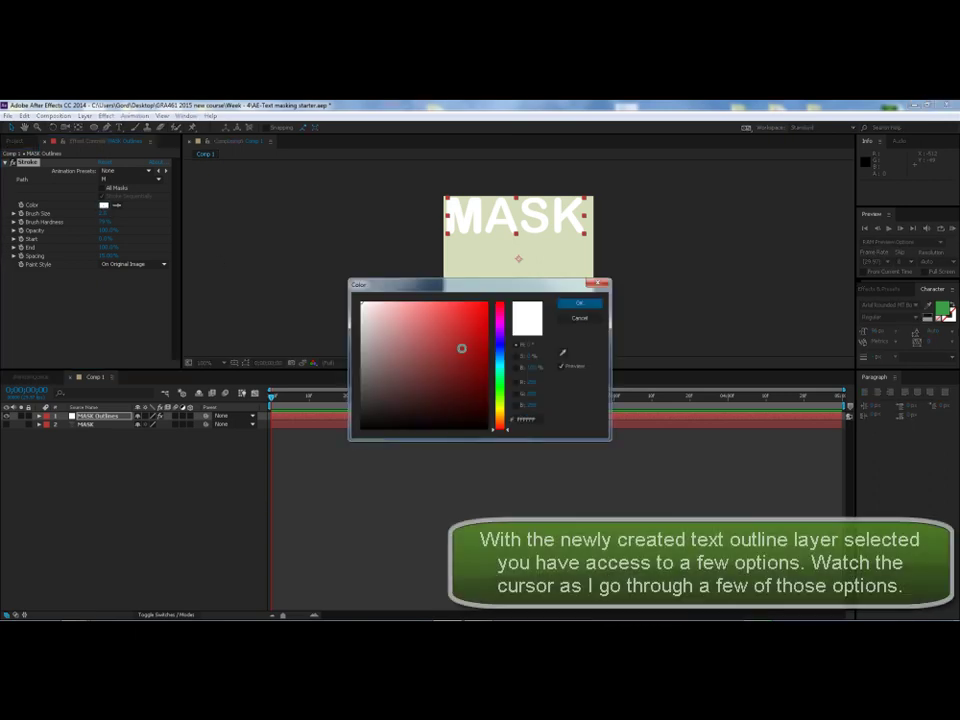
{"action": "left_click", "coordinate": [461, 347]}
{"action": "left_click", "coordinate": [575, 304]}
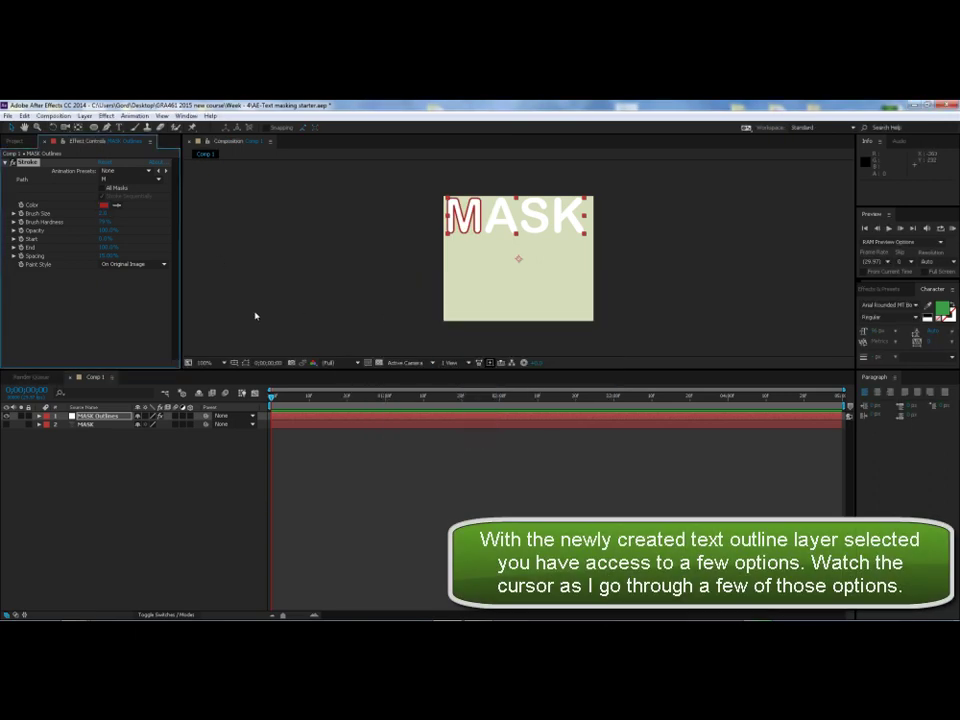
{"action": "left_click", "coordinate": [102, 188]}
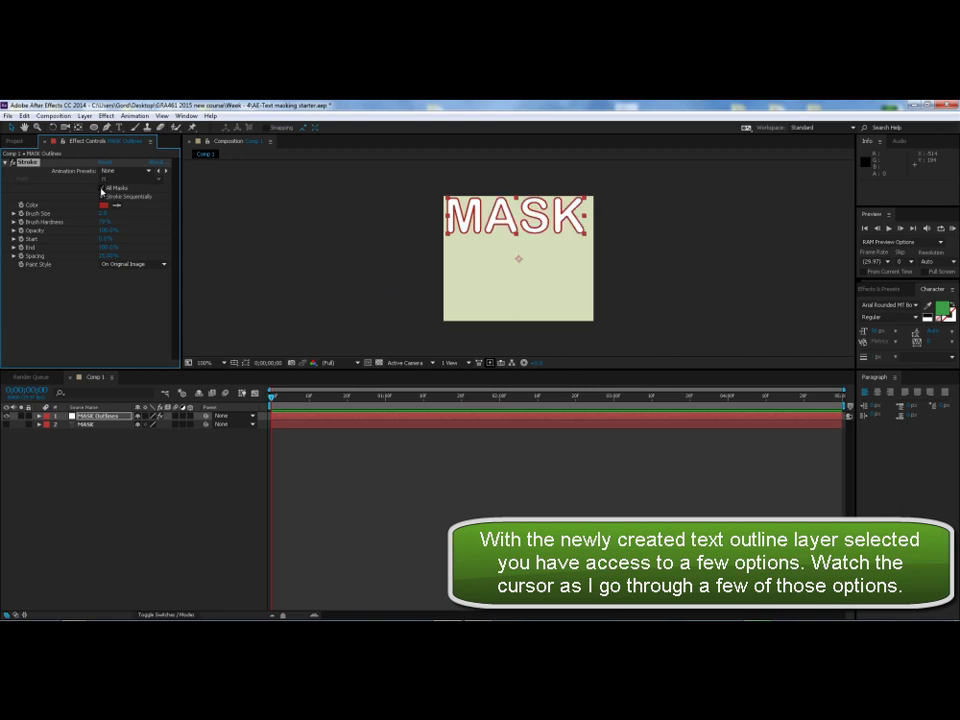
{"action": "left_click", "coordinate": [164, 265]}
{"action": "left_click", "coordinate": [134, 286]}
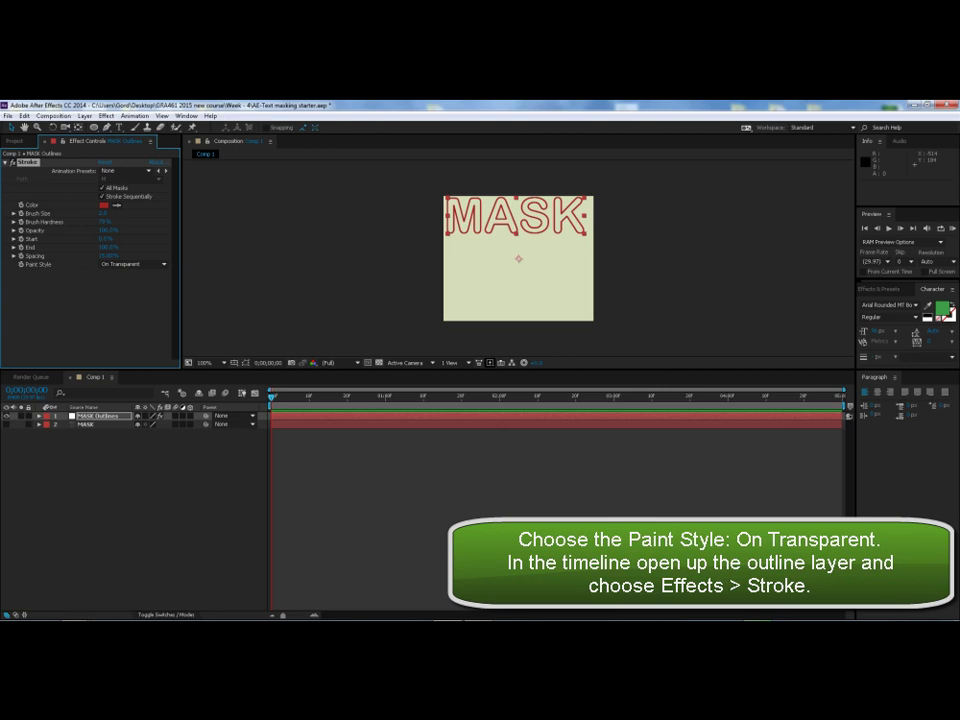
Change the Stroke effect's colour from red to dark blue.
{"action": "left_click", "coordinate": [39, 417]}
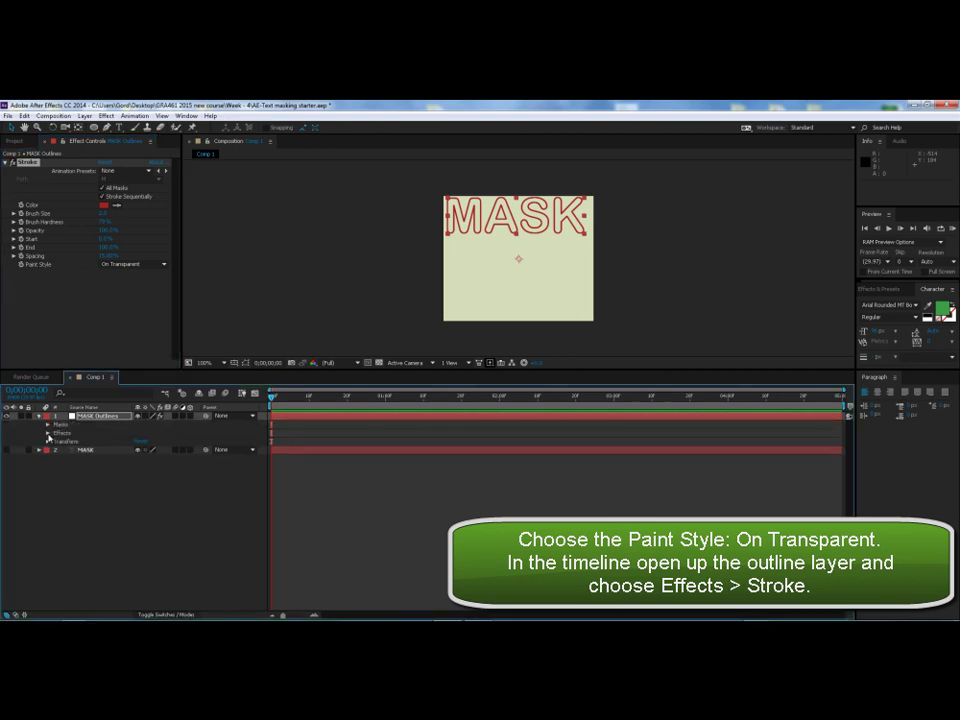
{"action": "left_click", "coordinate": [48, 433]}
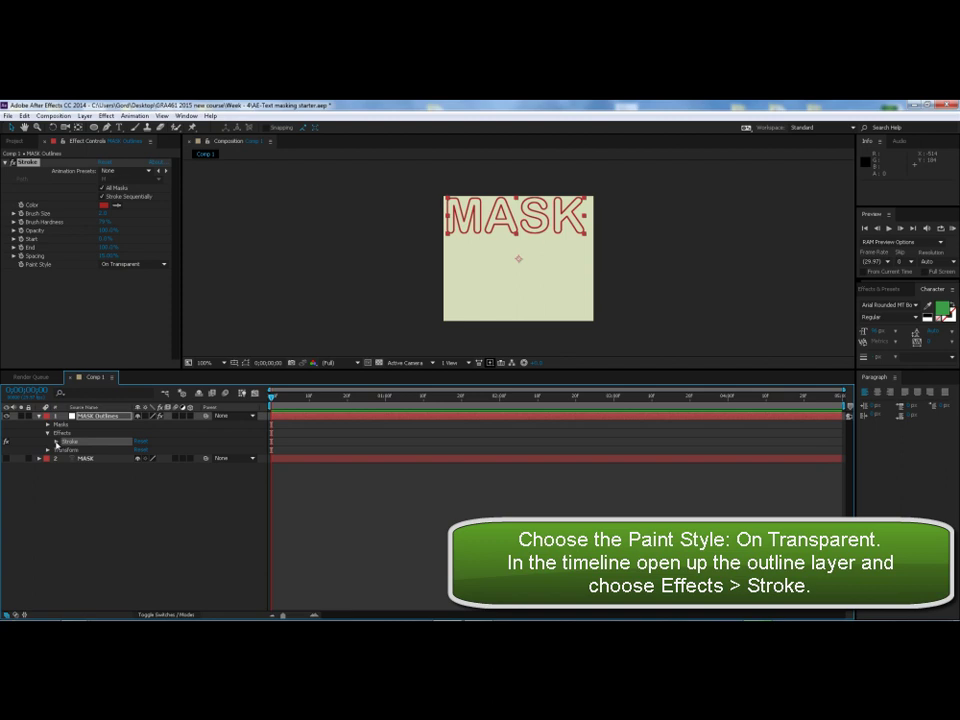
{"action": "left_click", "coordinate": [56, 441]}
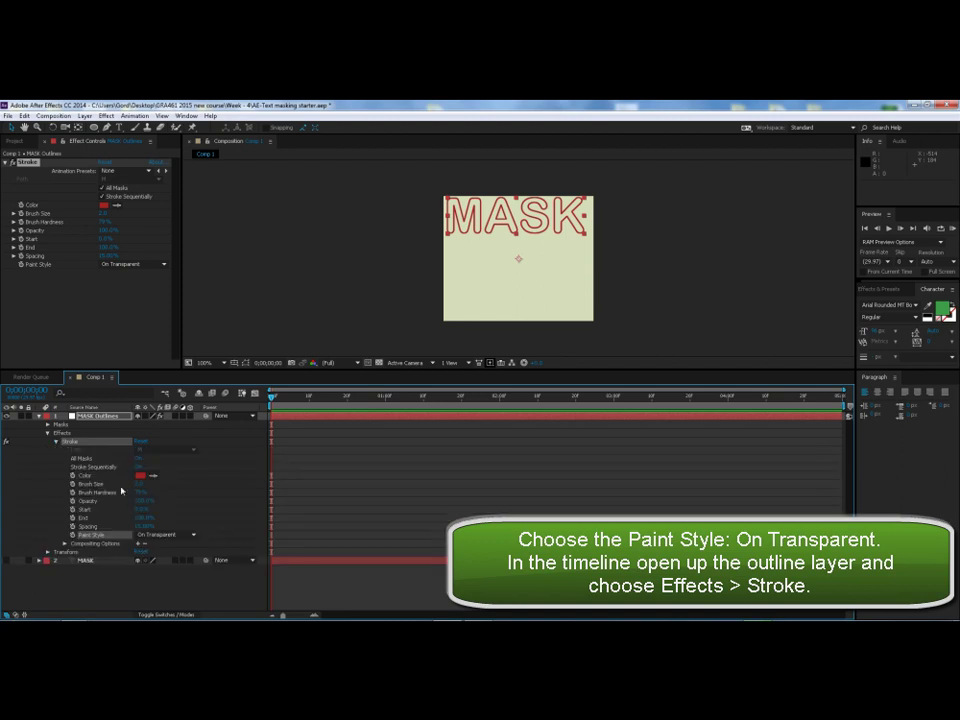
{"action": "left_click", "coordinate": [141, 476]}
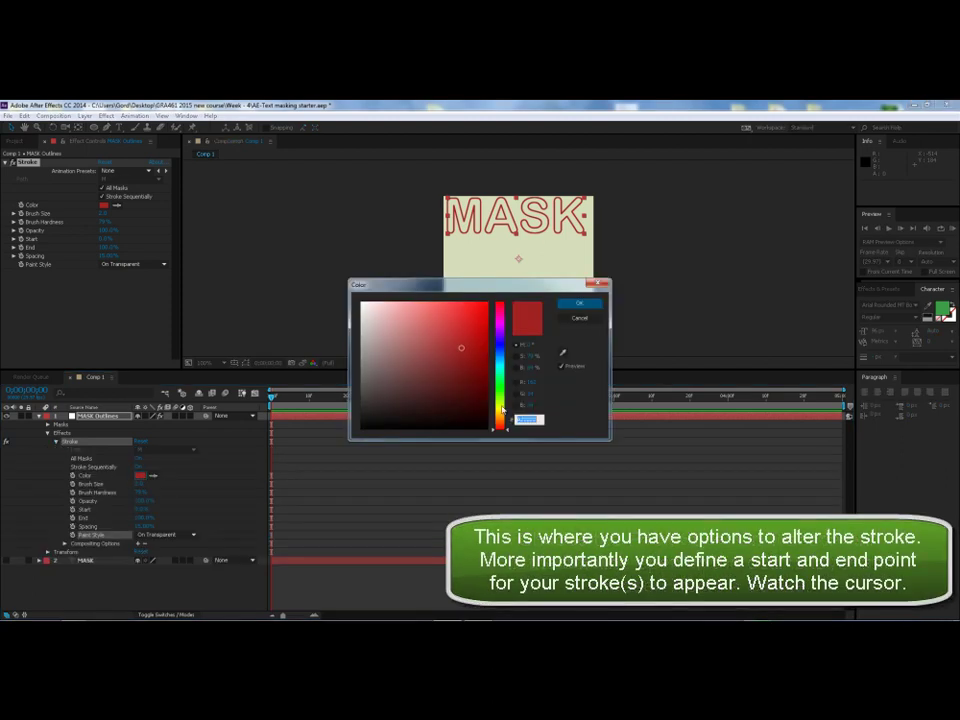
{"action": "left_click_drag", "start_coordinate": [499, 425], "coordinate": [499, 348]}
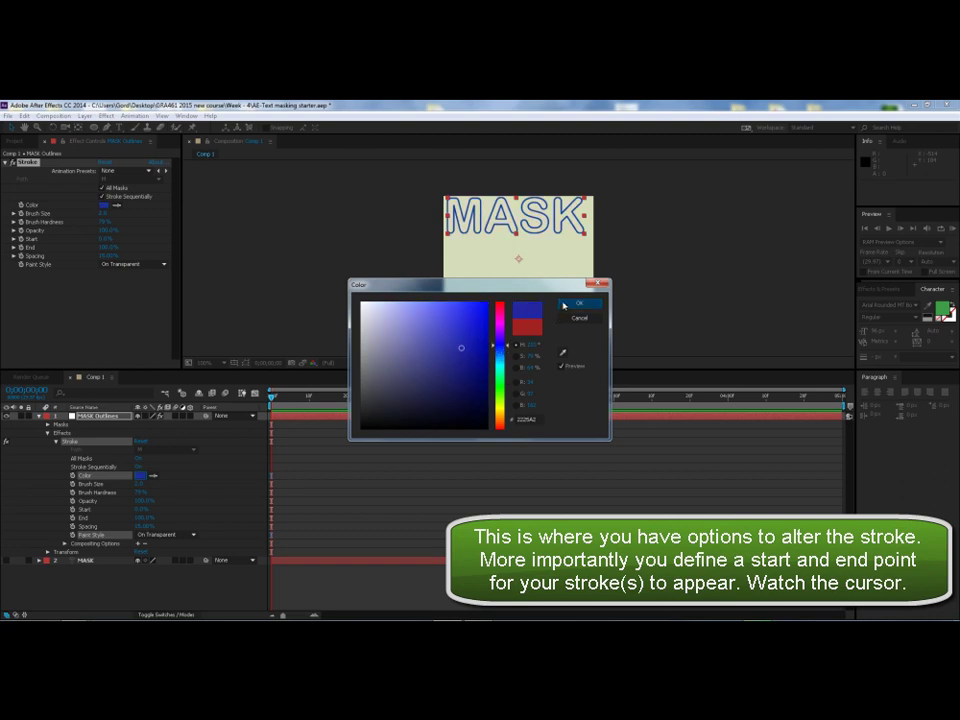
{"action": "left_click", "coordinate": [563, 304]}
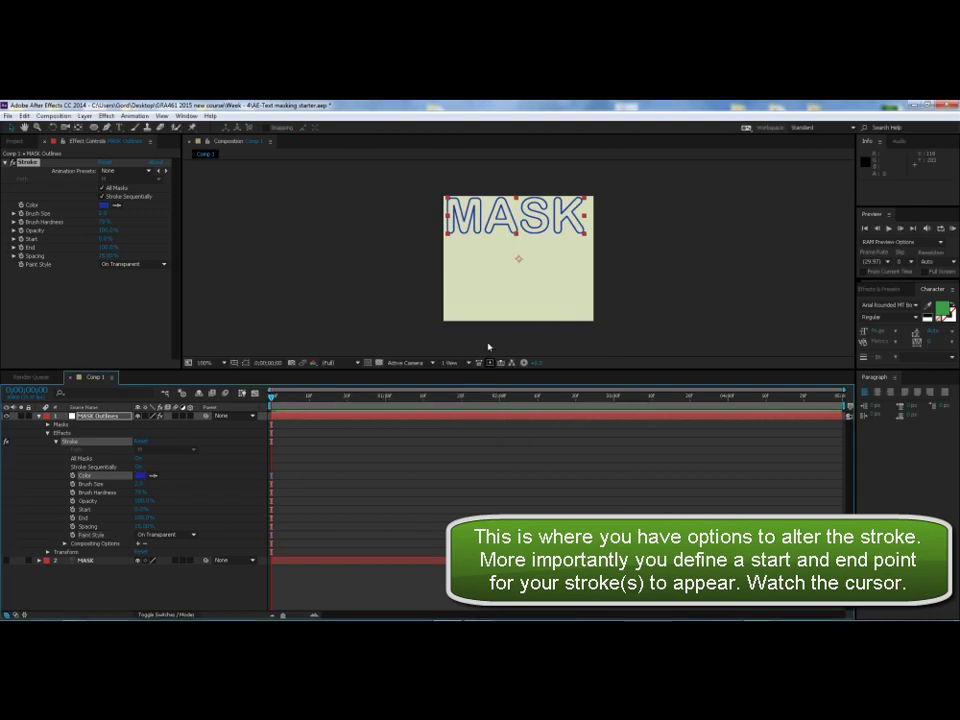
Tune the stroke's brush size and hardness, and keyframe Start at 0% on frame 0.
{"action": "left_click_drag", "start_coordinate": [101, 216], "coordinate": [97, 212]}
{"action": "left_click", "coordinate": [101, 210]}
{"action": "left_click_drag", "start_coordinate": [104, 222], "coordinate": [118, 222]}
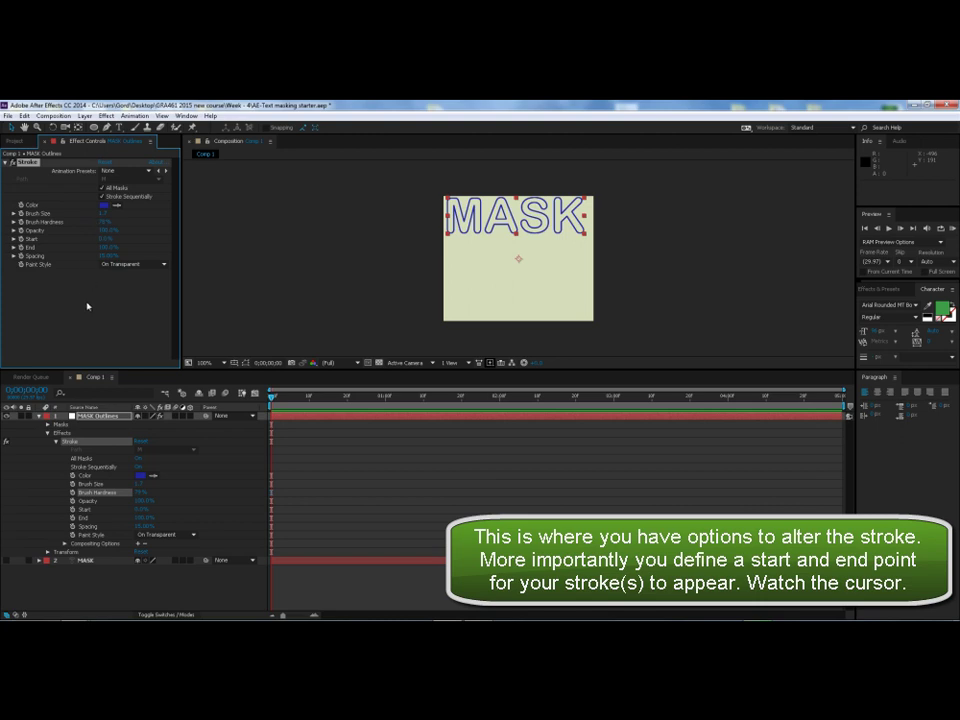
{"action": "left_click", "coordinate": [272, 396]}
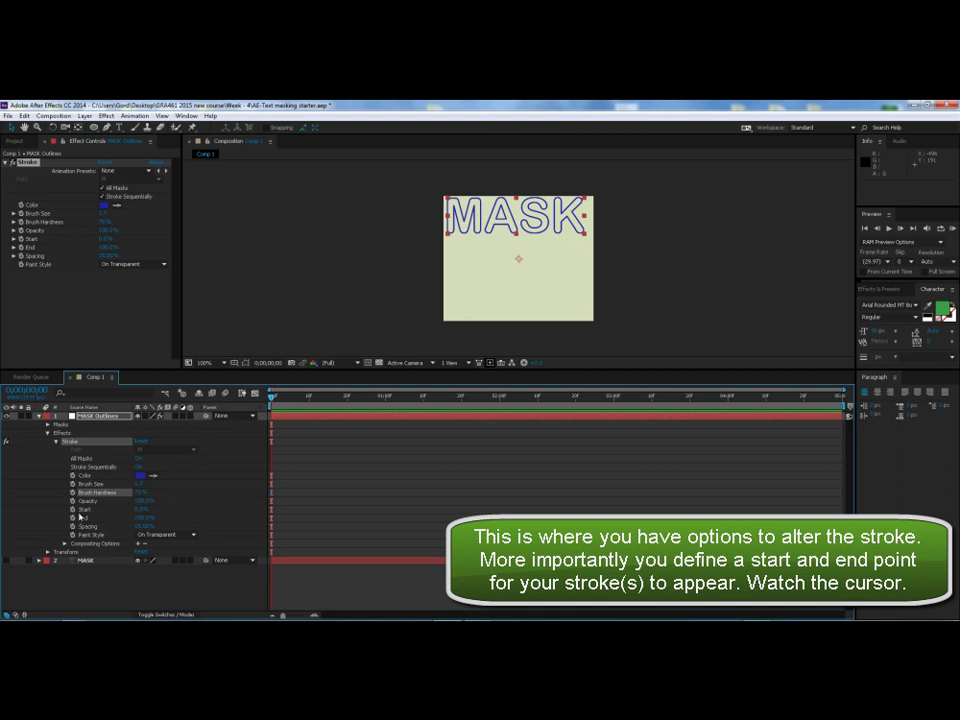
{"action": "left_click", "coordinate": [72, 510]}
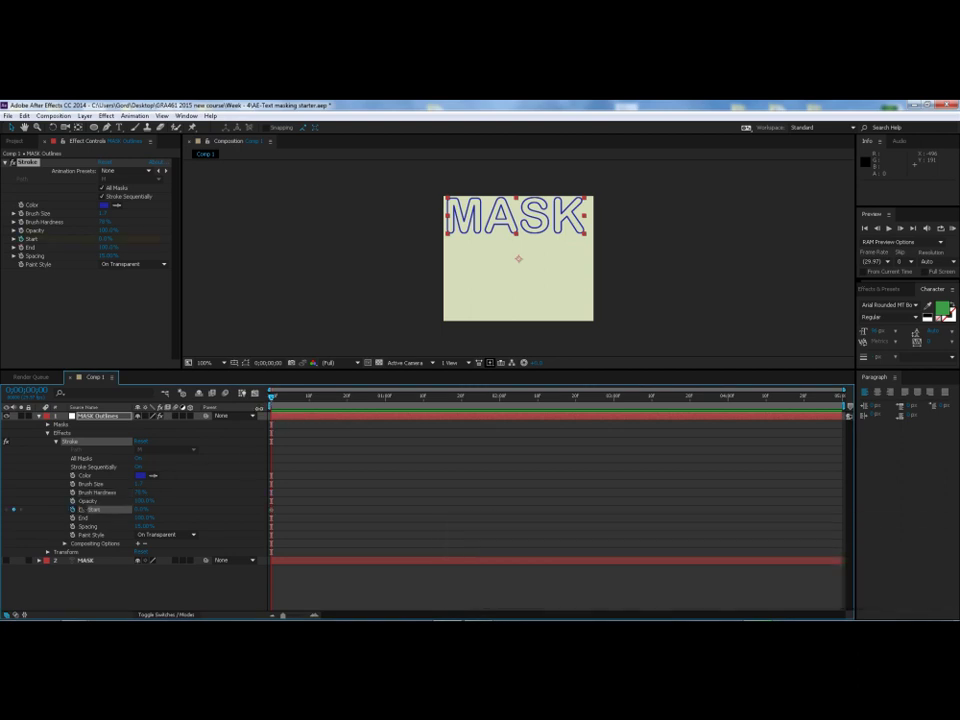
Keyframe Start at 100% later in the timeline so the outline erases letter by letter.
{"action": "left_click_drag", "start_coordinate": [272, 397], "coordinate": [841, 405]}
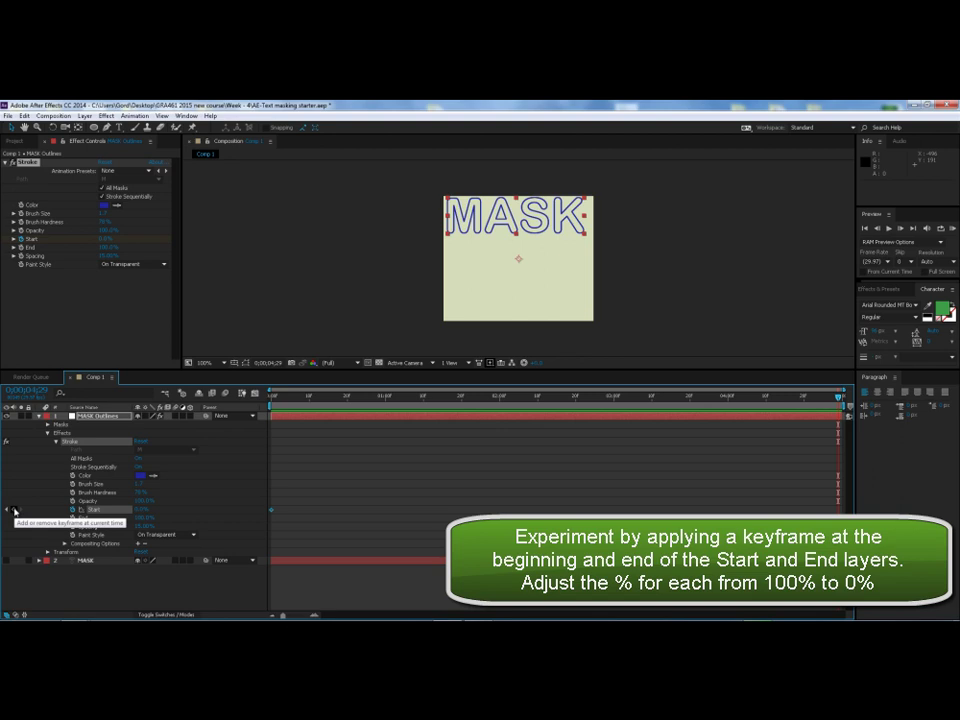
{"action": "left_click_drag", "start_coordinate": [137, 514], "coordinate": [186, 511]}
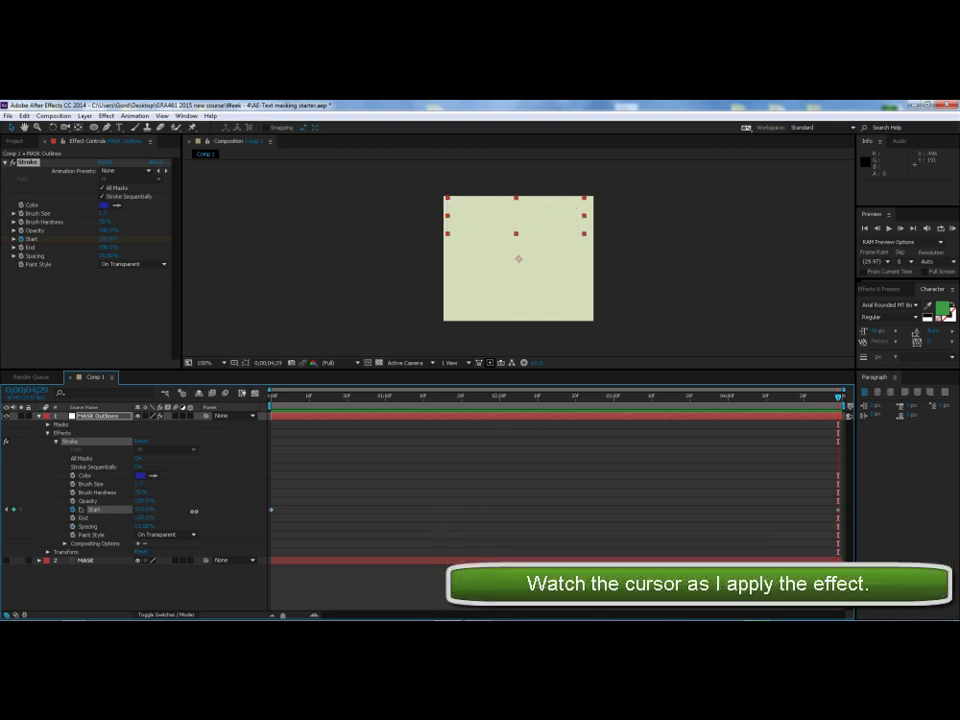
{"action": "mouse_move", "coordinate": [838, 397]}
{"action": "left_mouse_down"}
{"action": "mouse_move", "coordinate": [340, 397]}
{"action": "mouse_move", "coordinate": [271, 411]}
{"action": "left_mouse_up"}
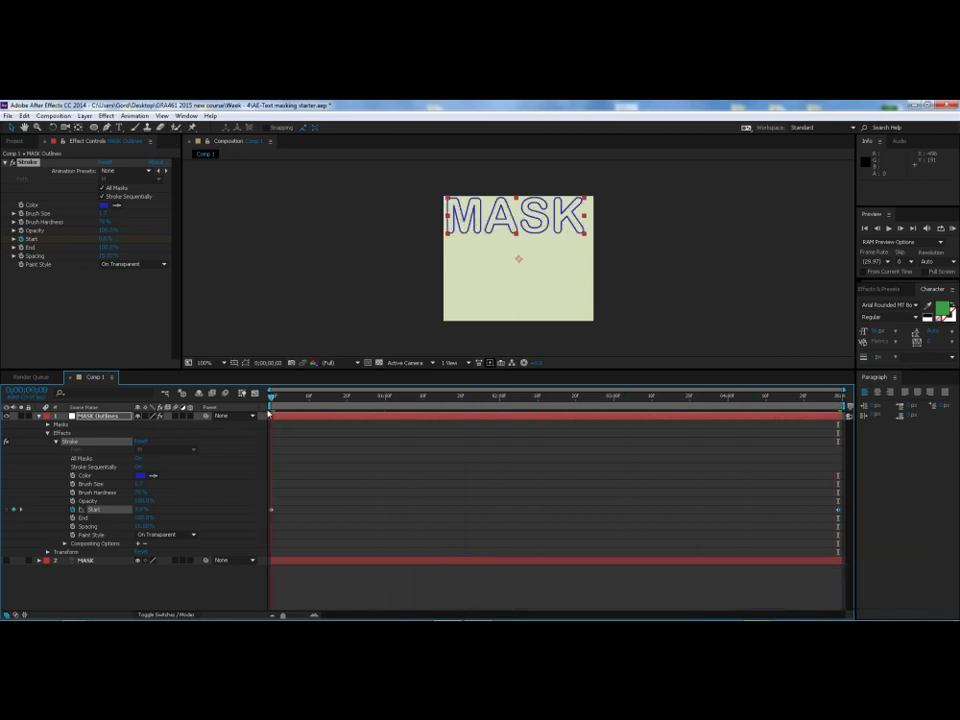
RAM Preview the stroke animation, scrub through it, and return to the first frame.
{"action": "left_click", "coordinate": [866, 232]}
{"action": "key", "text": "KP_0"}
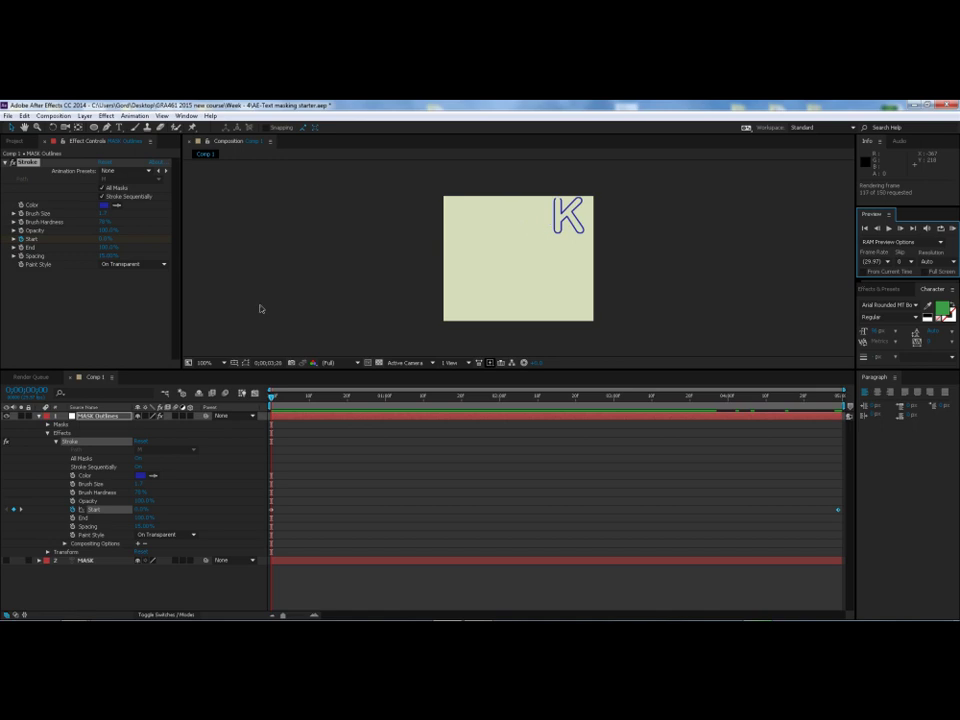
{"action": "key", "text": "space"}
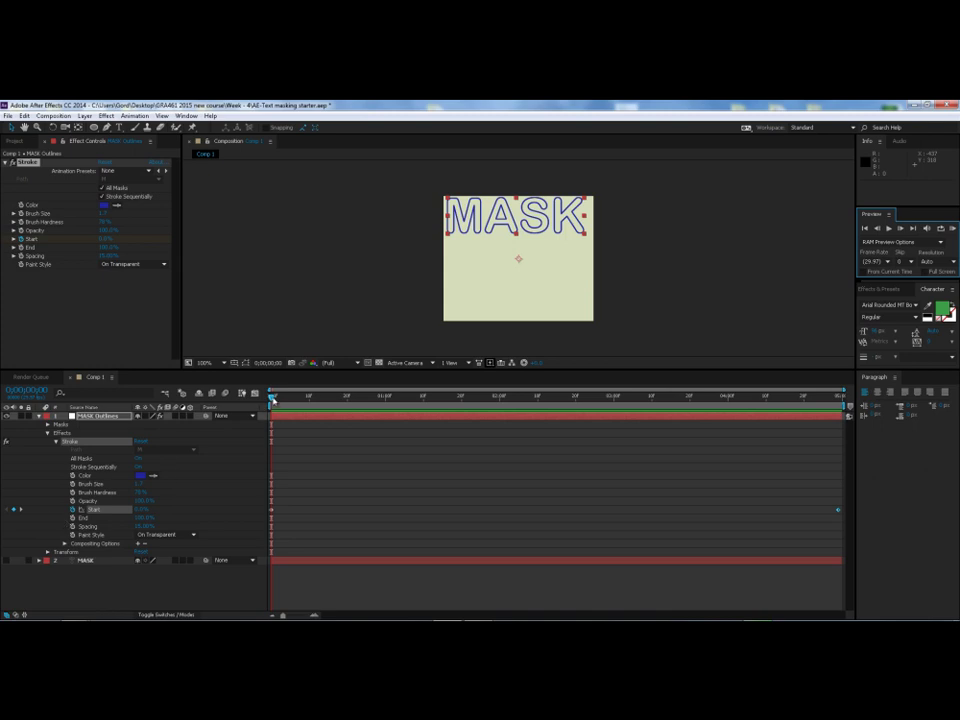
{"action": "left_click_drag", "start_coordinate": [282, 400], "coordinate": [552, 397]}
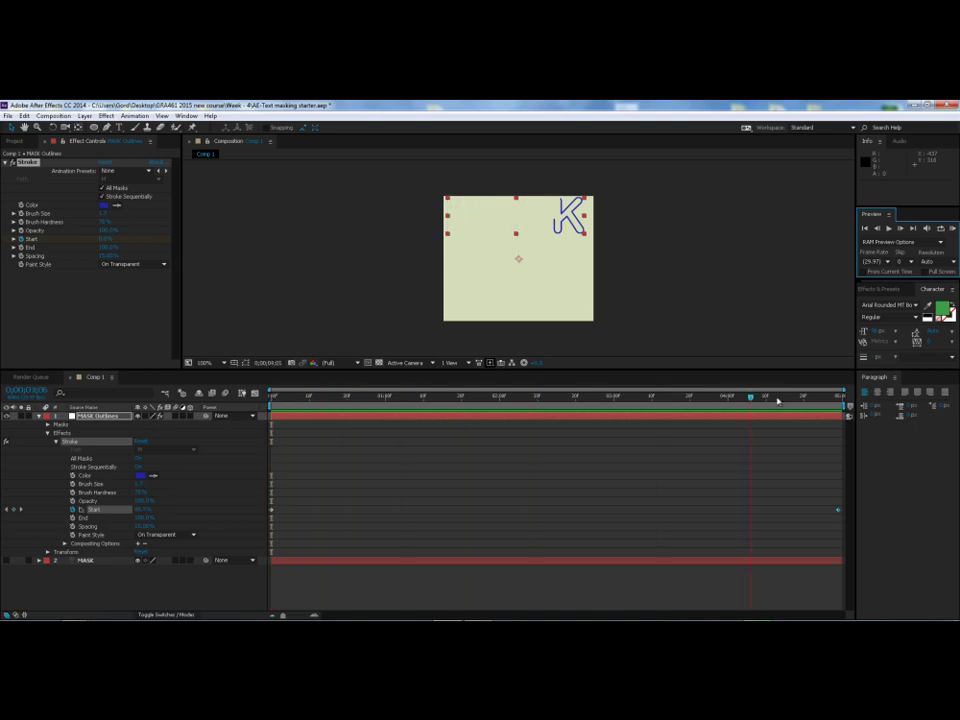
{"action": "key", "text": "Home"}
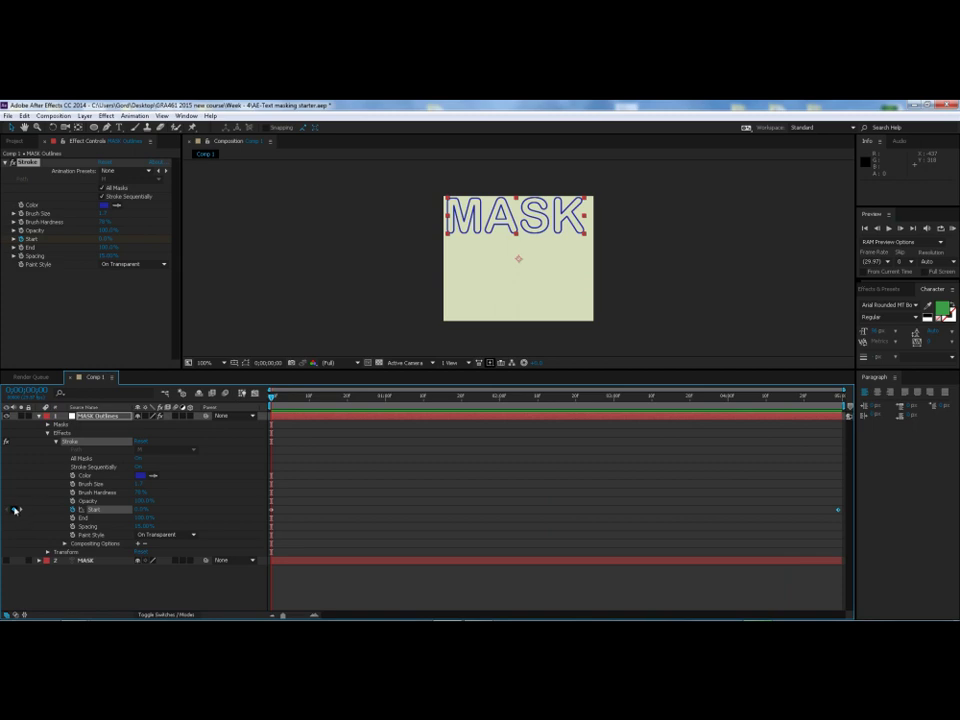
Set Start to 100% at the first frame and begin keyframing the stroke's End.
{"action": "left_click", "coordinate": [15, 510]}
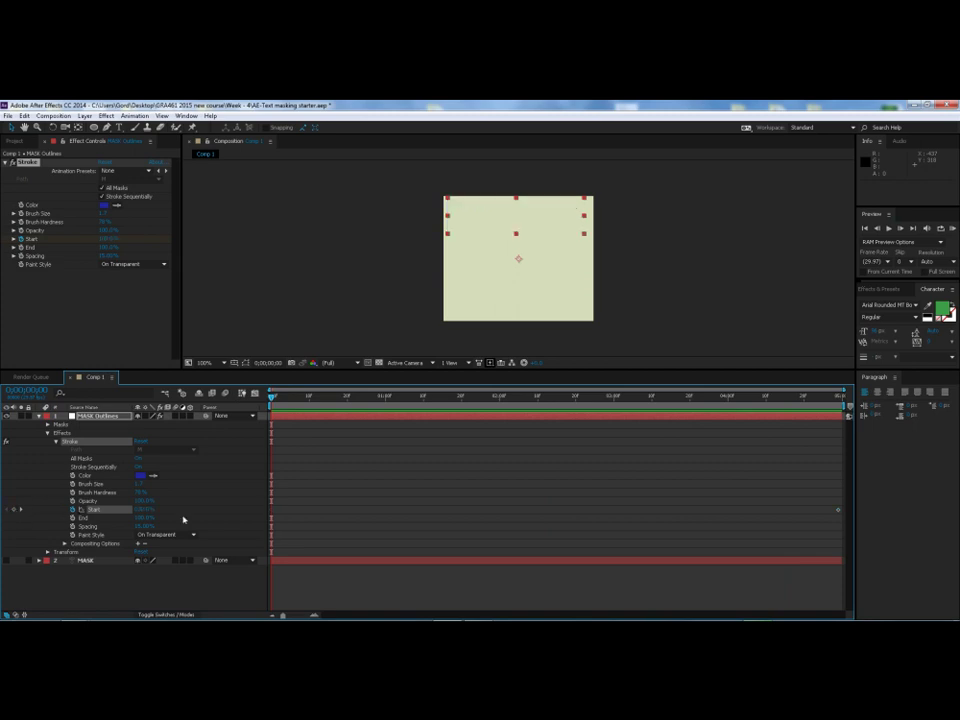
{"action": "left_click", "coordinate": [839, 512]}
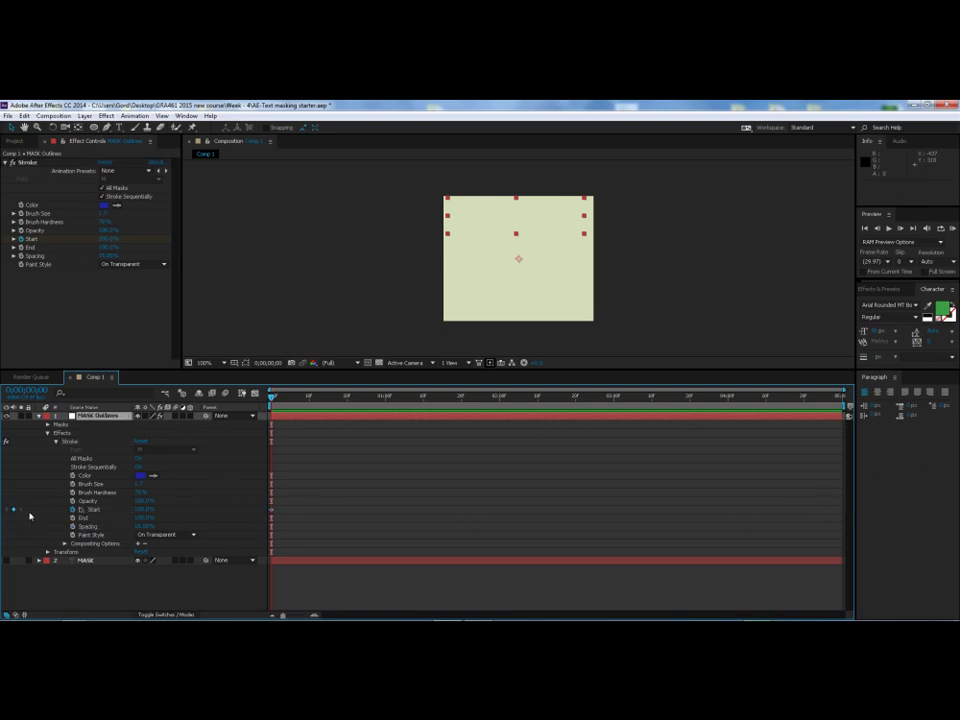
{"action": "left_click", "coordinate": [271, 511]}
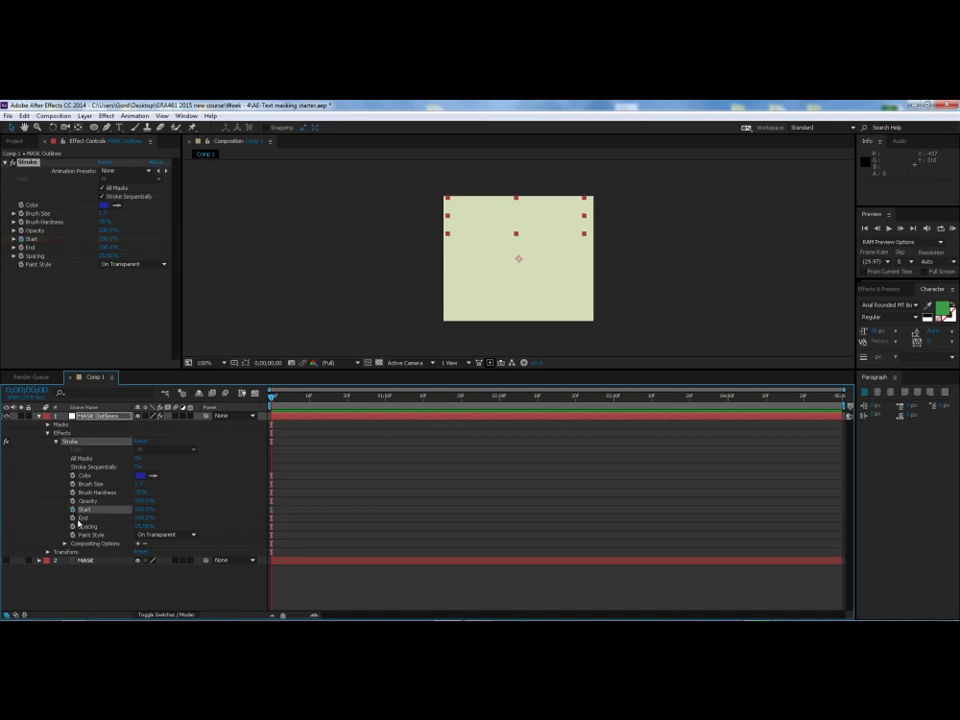
{"action": "left_click", "coordinate": [72, 517]}
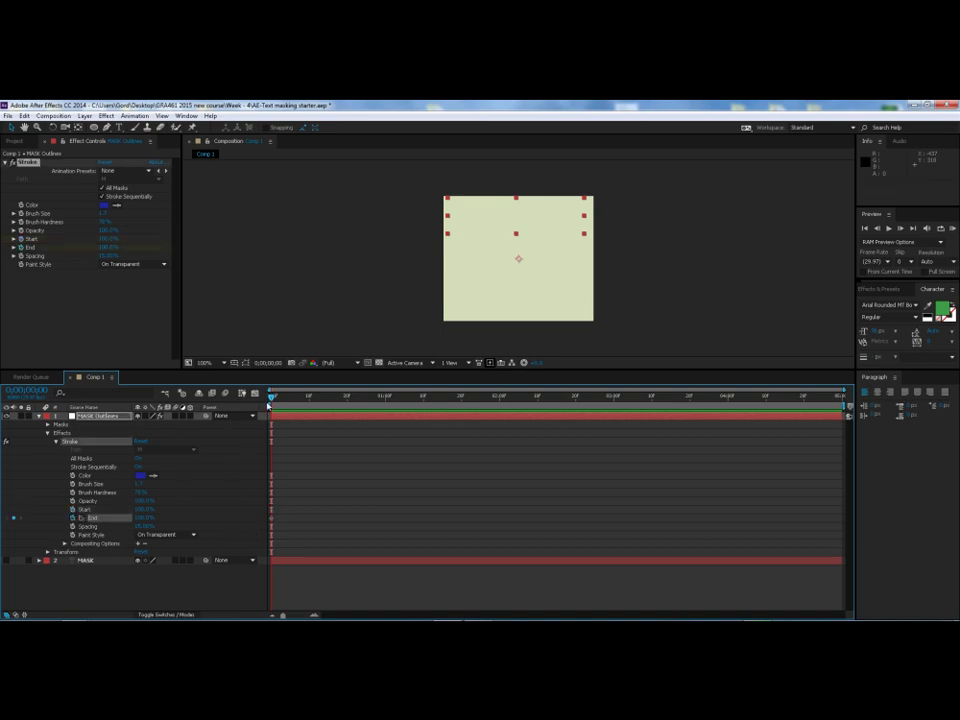
{"action": "left_click_drag", "start_coordinate": [142, 519], "coordinate": [212, 521]}
Add an End keyframe of 0 at the comp's end and preview the result.
{"action": "left_click_drag", "start_coordinate": [272, 398], "coordinate": [851, 405]}
{"action": "left_click", "coordinate": [14, 518]}
{"action": "left_click", "coordinate": [143, 518]}
{"action": "type", "text": "0"}
{"action": "key", "text": "Return"}
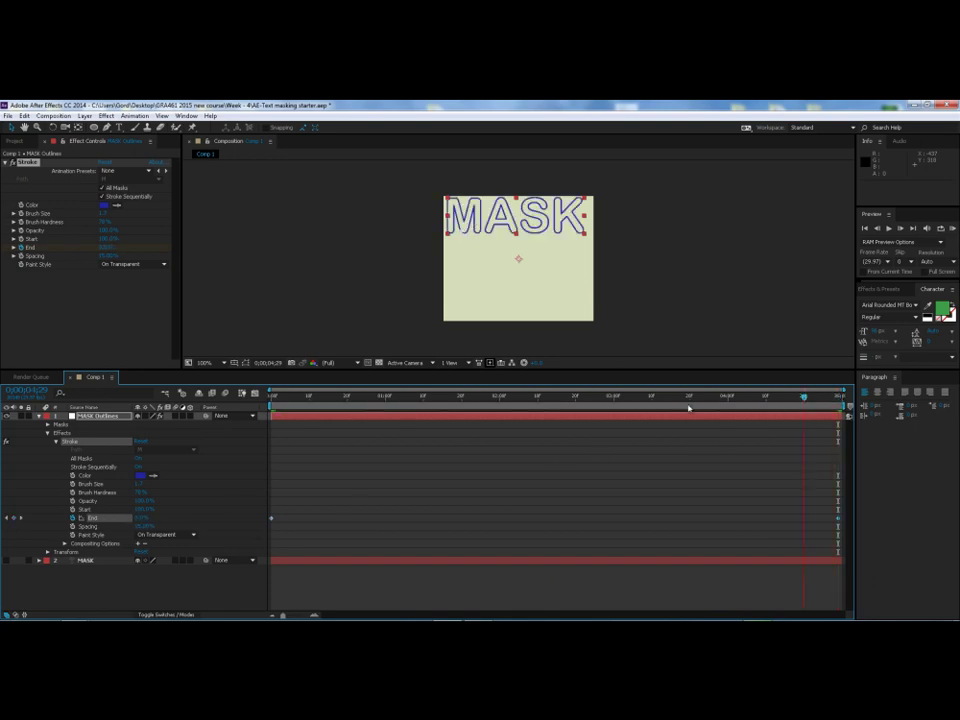
{"action": "left_click_drag", "start_coordinate": [838, 397], "coordinate": [268, 405]}
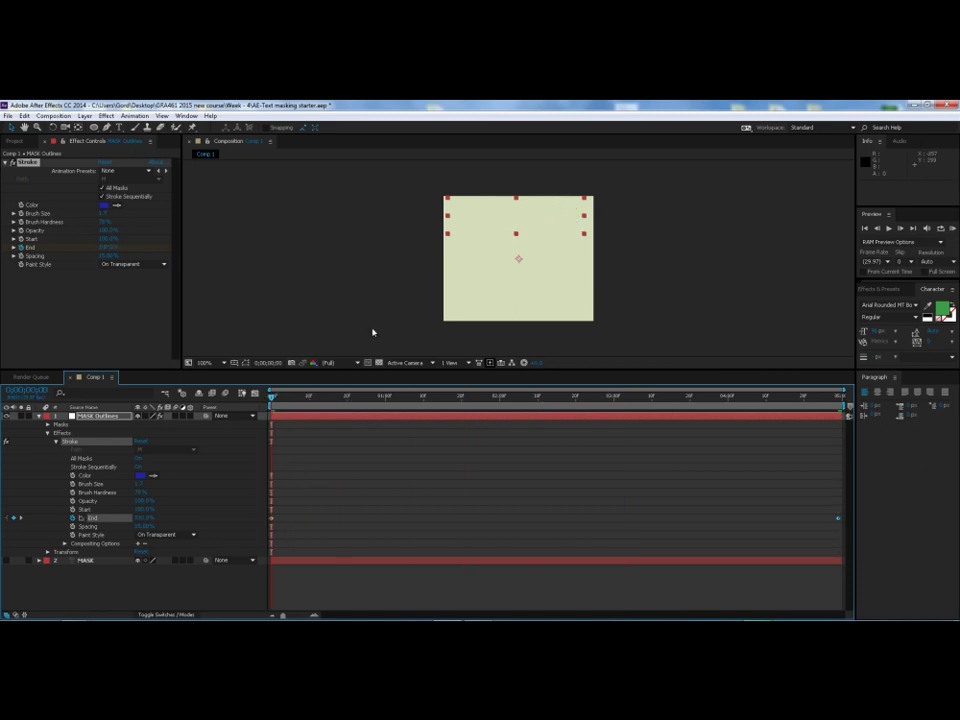
{"action": "left_click", "coordinate": [953, 228]}
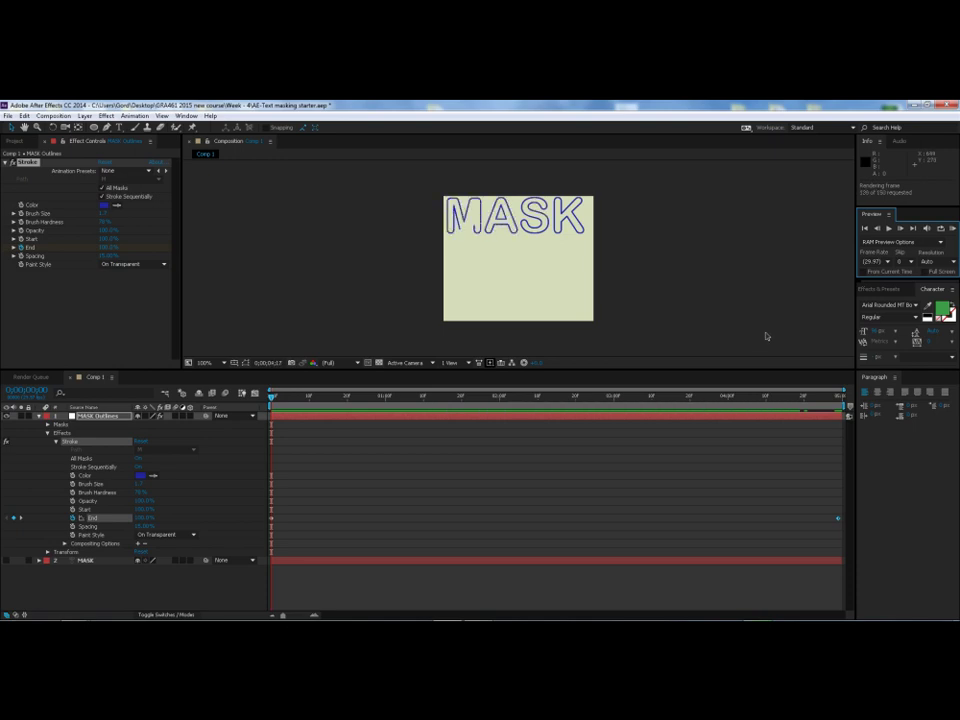
{"action": "key", "text": "space"}
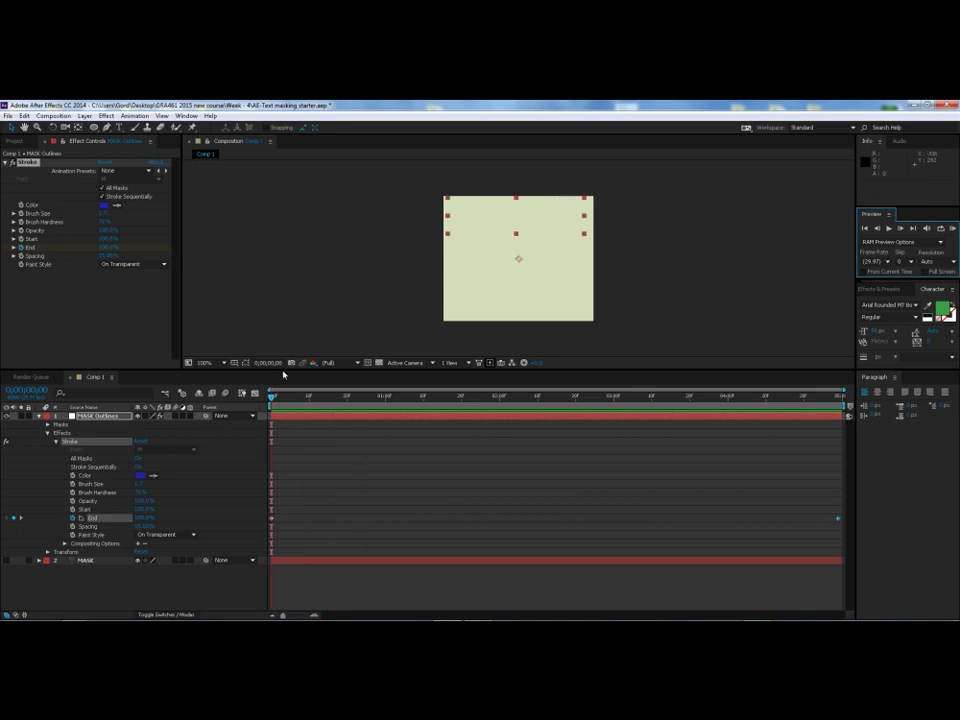
Correct End to 0% at the first frame and 100% at the comp's end.
{"action": "left_click", "coordinate": [271, 520]}
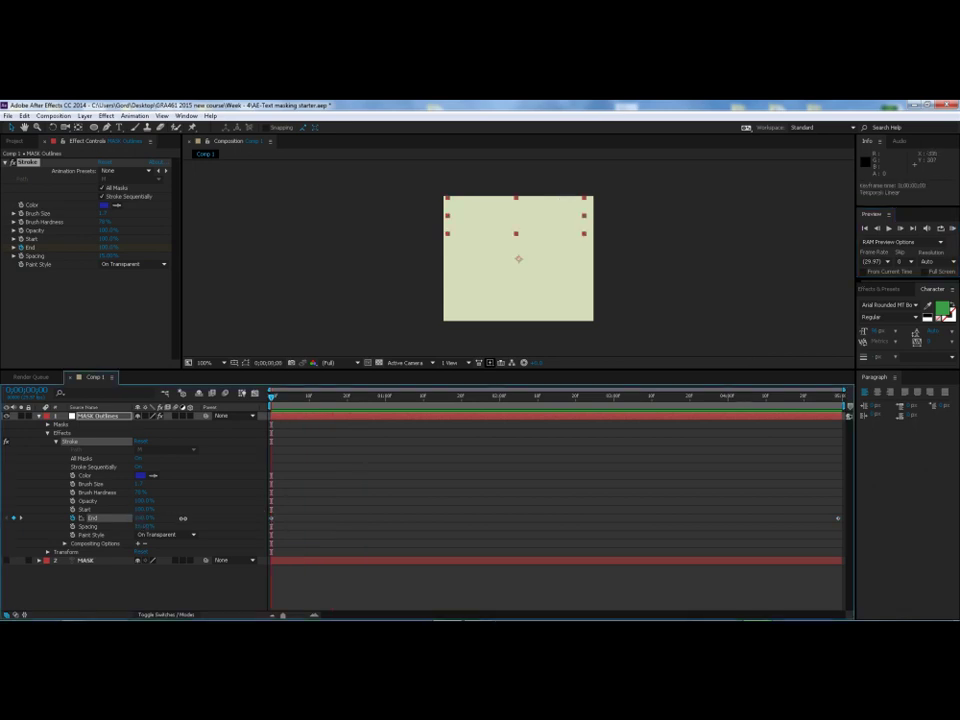
{"action": "left_click_drag", "start_coordinate": [183, 518], "coordinate": [107, 517]}
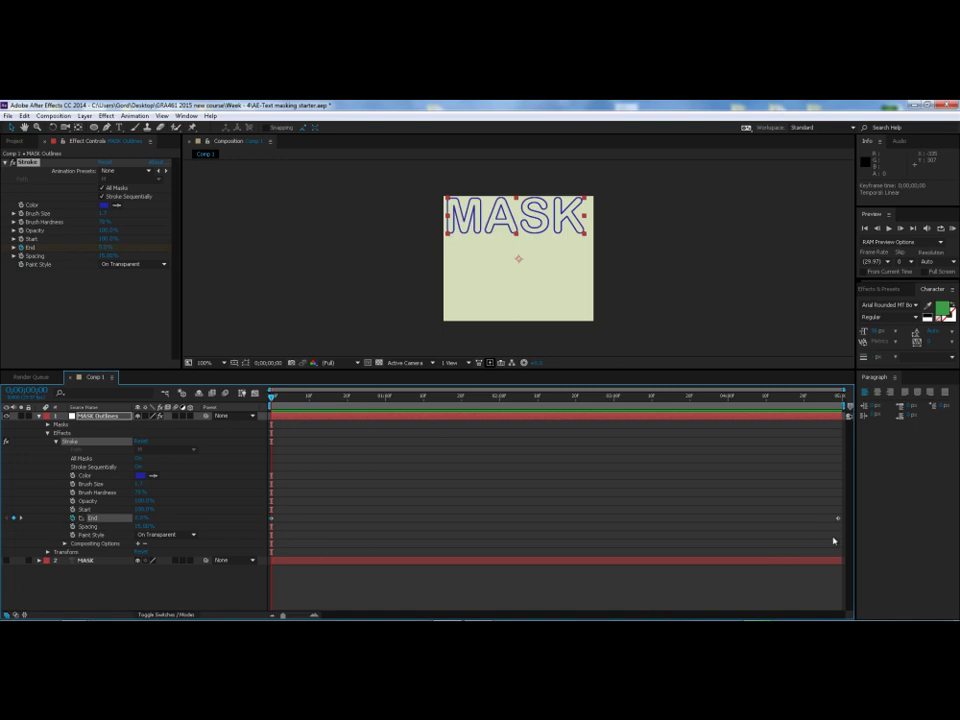
{"action": "left_click_drag", "start_coordinate": [273, 395], "coordinate": [840, 396]}
{"action": "left_click_drag", "start_coordinate": [141, 521], "coordinate": [192, 522]}
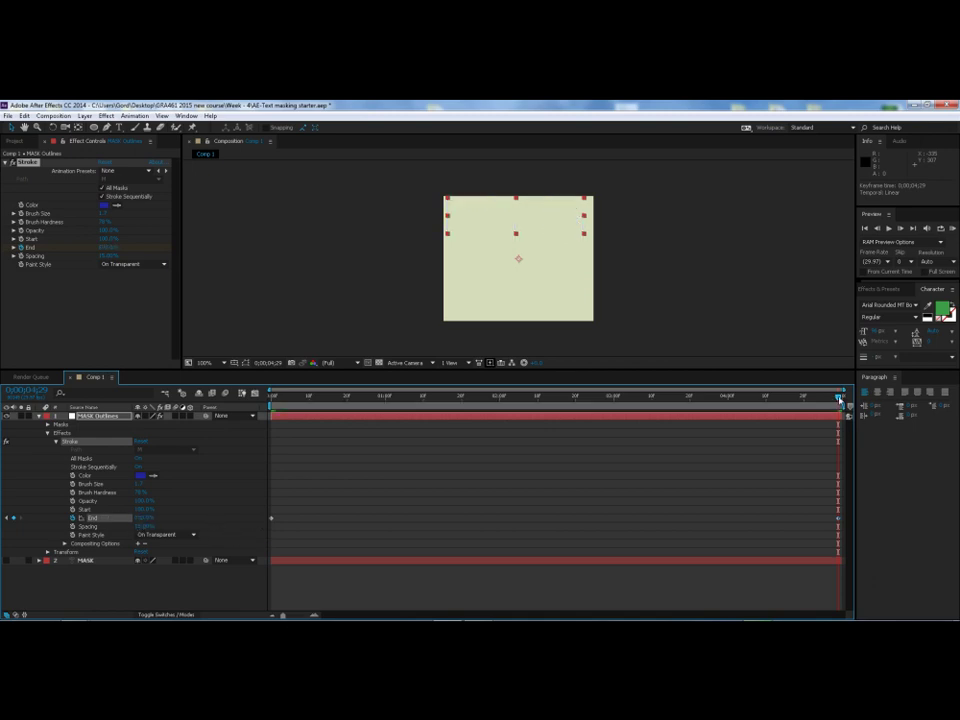
{"action": "left_click_drag", "start_coordinate": [840, 399], "coordinate": [272, 399]}
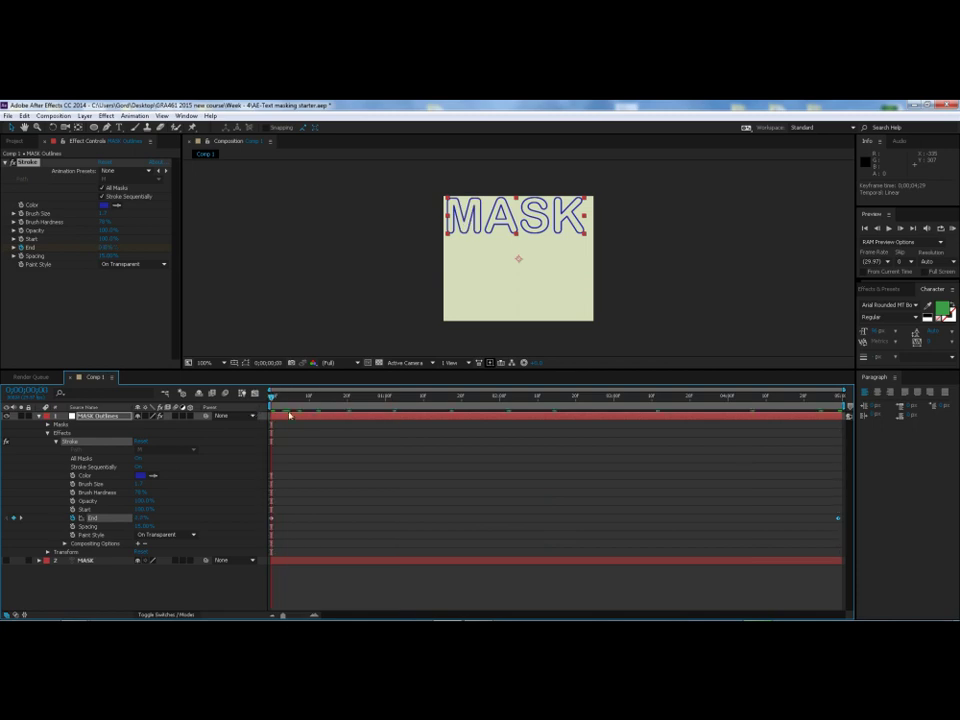
Preview the finished stroke animation, then hide the stroked outline layer.
{"action": "left_click", "coordinate": [952, 229]}
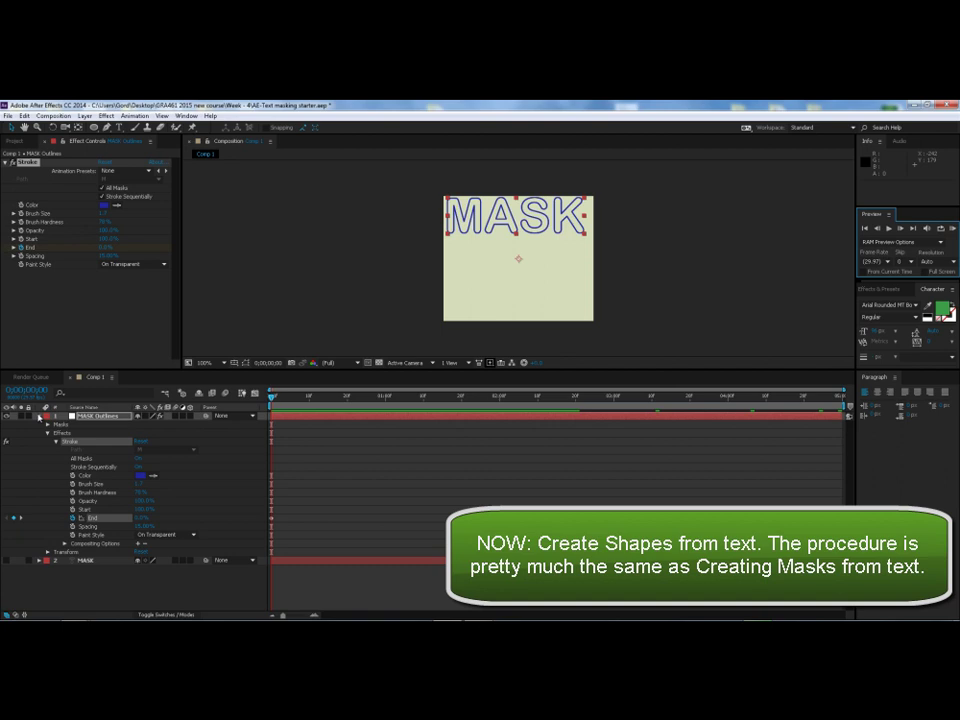
{"action": "left_click", "coordinate": [39, 416]}
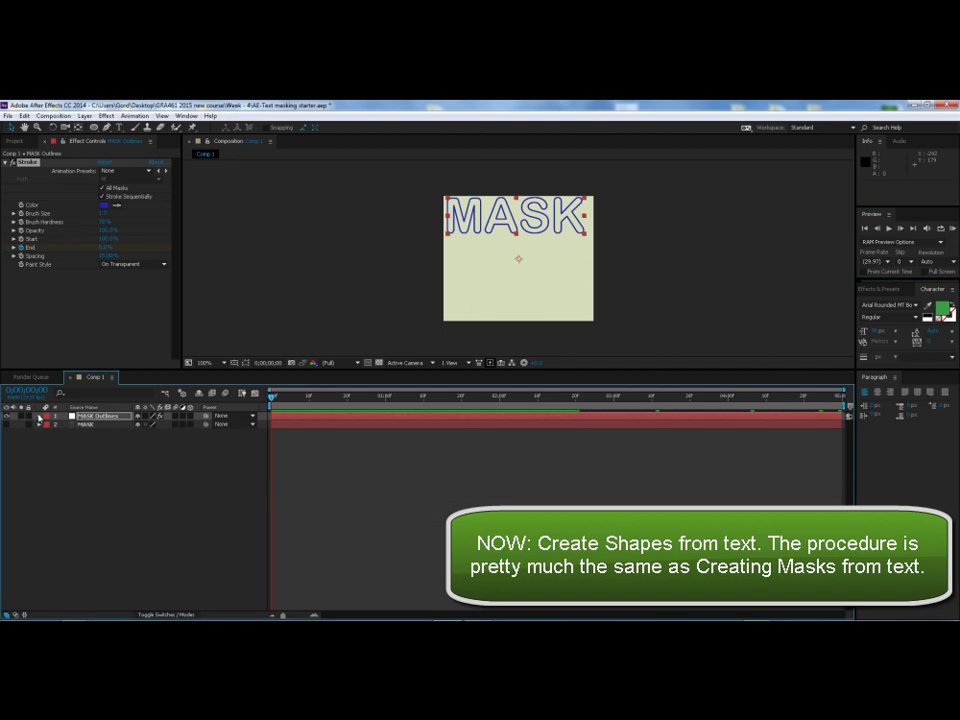
{"action": "left_click", "coordinate": [5, 416]}
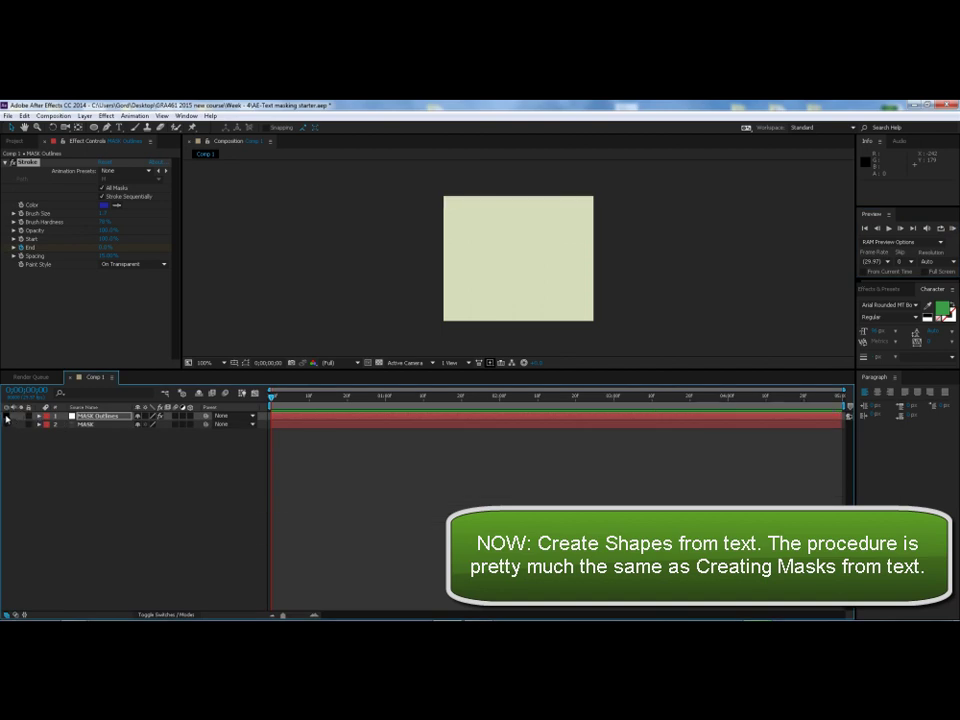
Convert the MASK text layer into a green shape layer with Create Shapes from Text.
{"action": "left_click", "coordinate": [98, 426]}
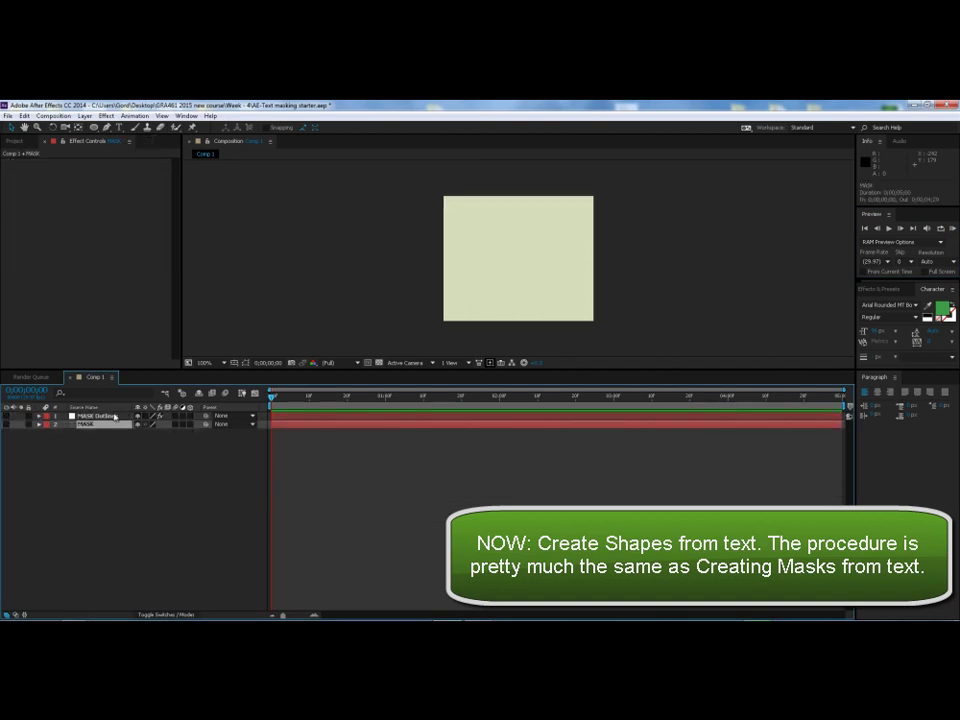
{"action": "left_click", "coordinate": [85, 116]}
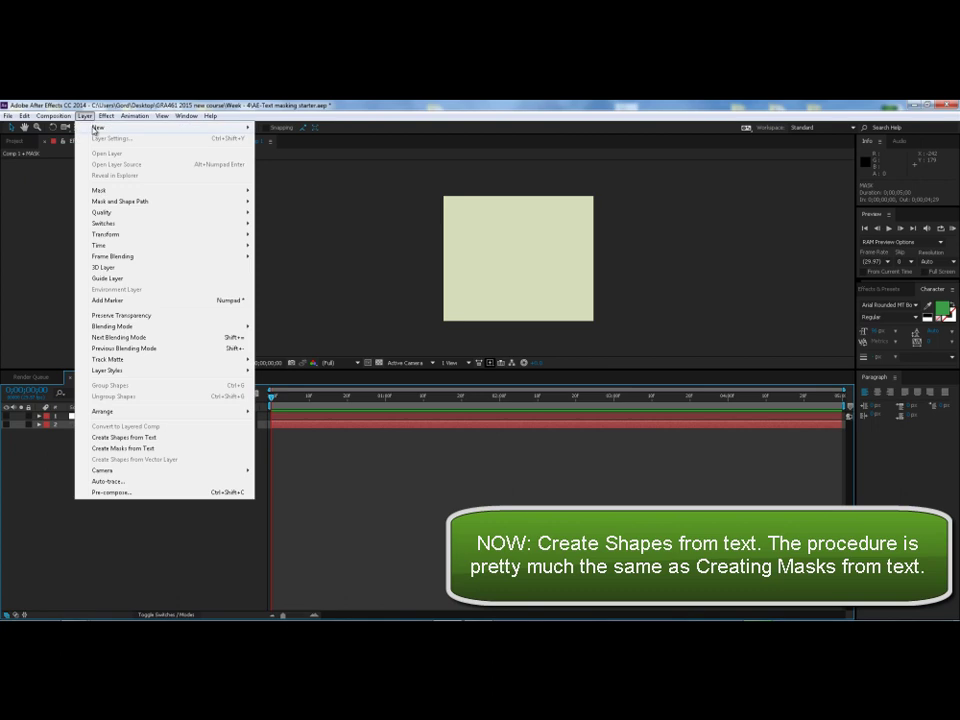
{"action": "left_click", "coordinate": [156, 441]}
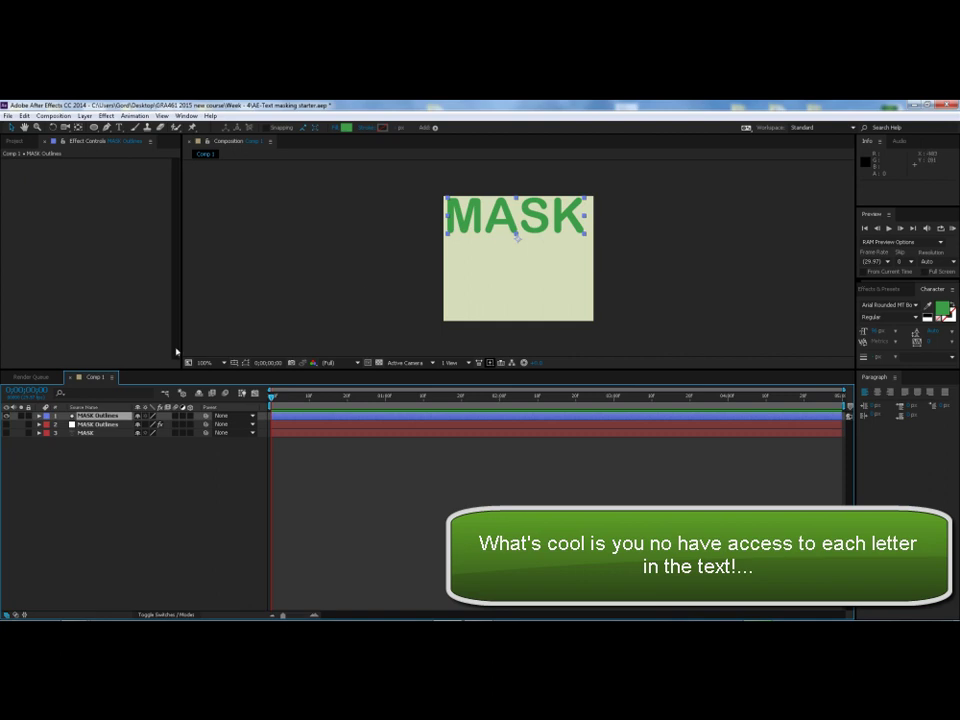
{"action": "left_click", "coordinate": [39, 415]}
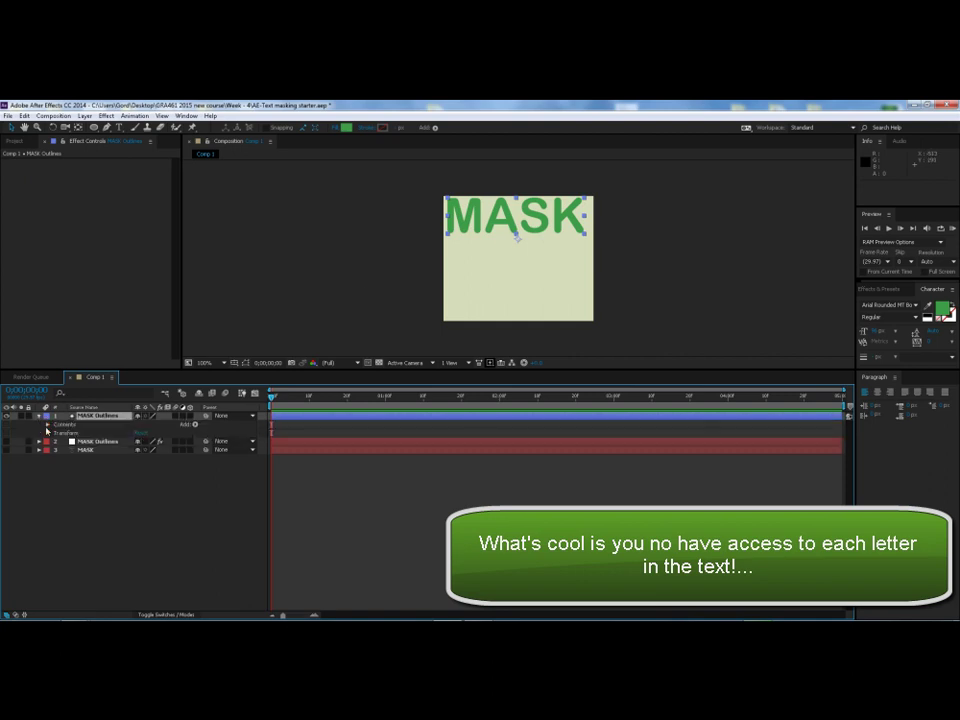
Keyframe the M letter's fill Opacity from 0% at frame 0 to 100% at frame 20.
{"action": "left_click", "coordinate": [47, 425]}
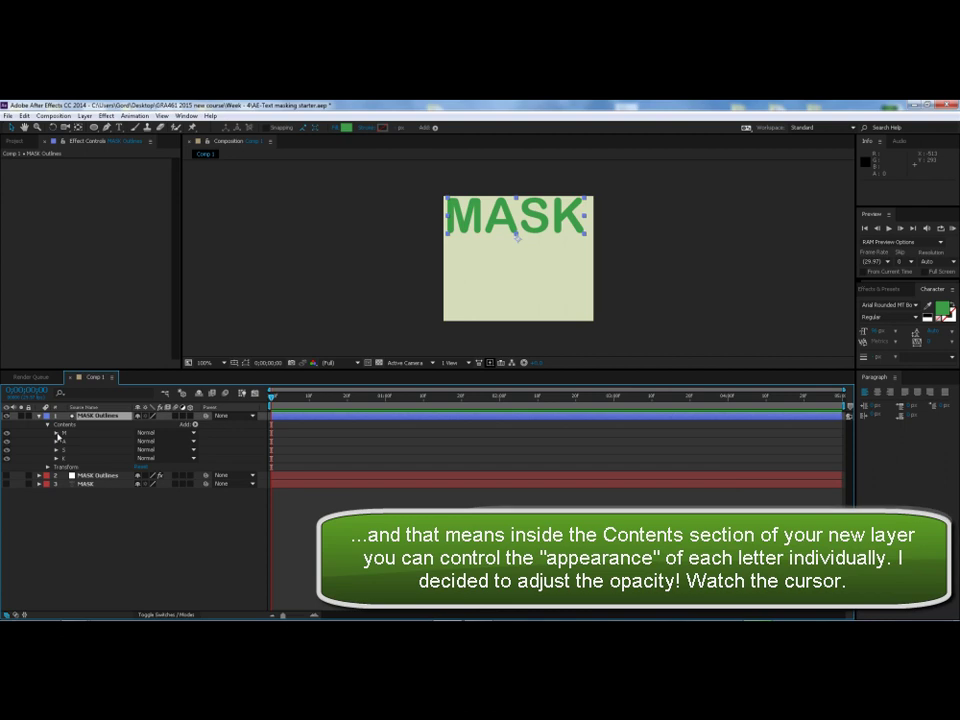
{"action": "left_click", "coordinate": [56, 432]}
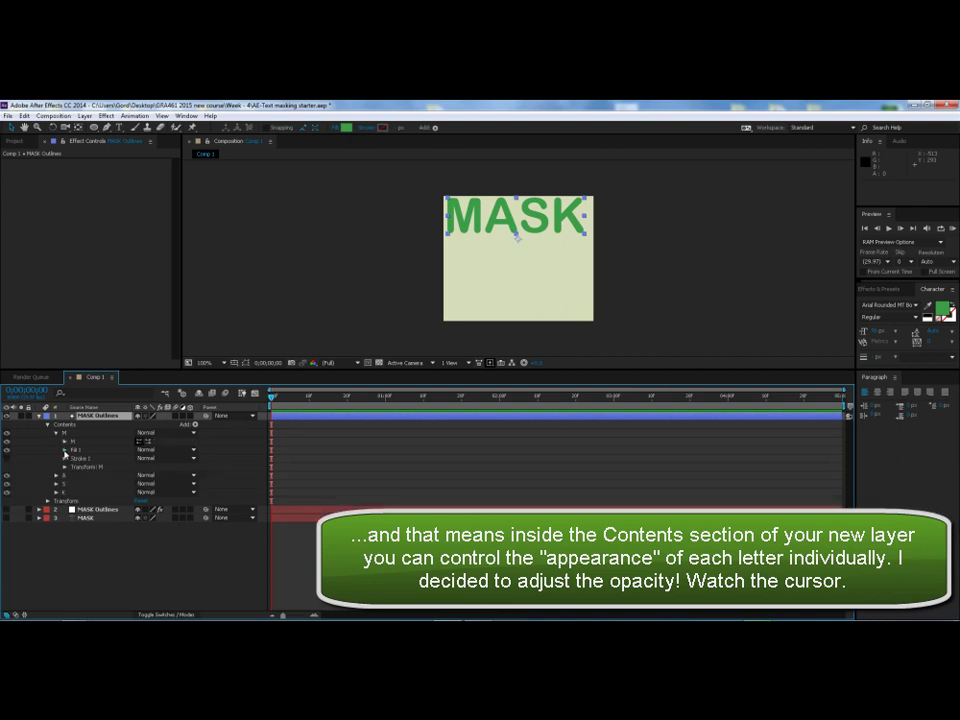
{"action": "left_click", "coordinate": [65, 450]}
{"action": "left_click", "coordinate": [82, 484]}
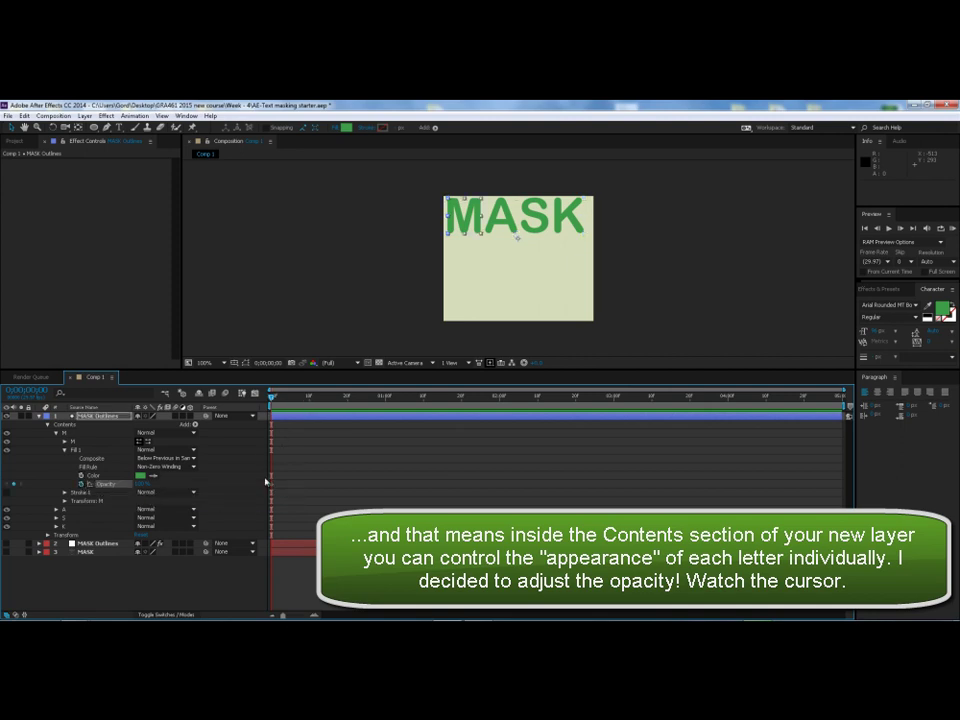
{"action": "left_click_drag", "start_coordinate": [141, 487], "coordinate": [100, 487]}
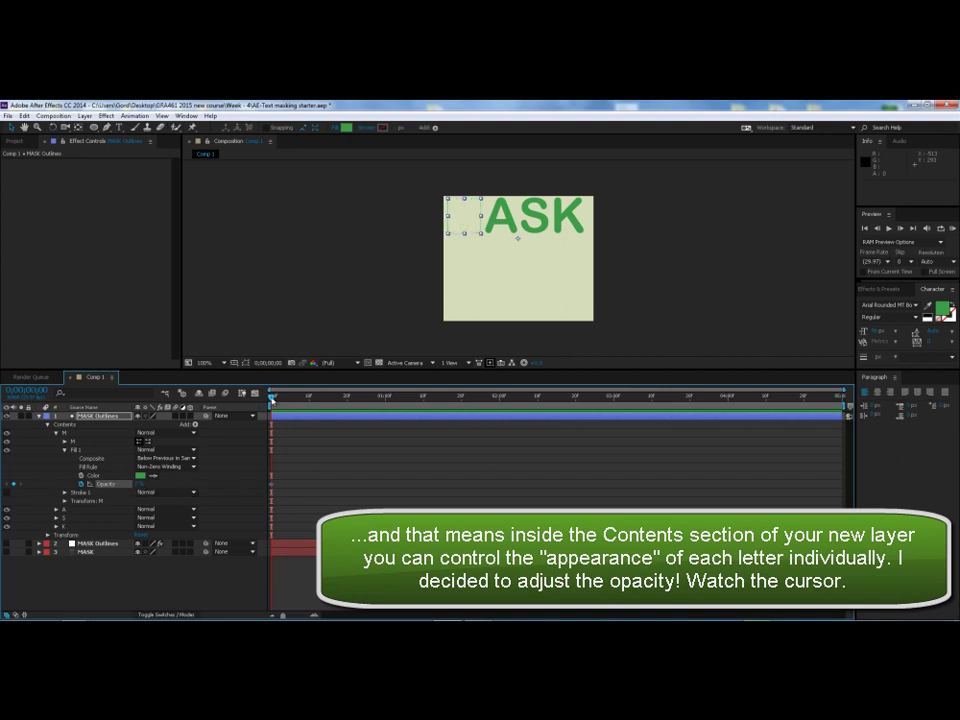
{"action": "left_click_drag", "start_coordinate": [272, 398], "coordinate": [348, 399]}
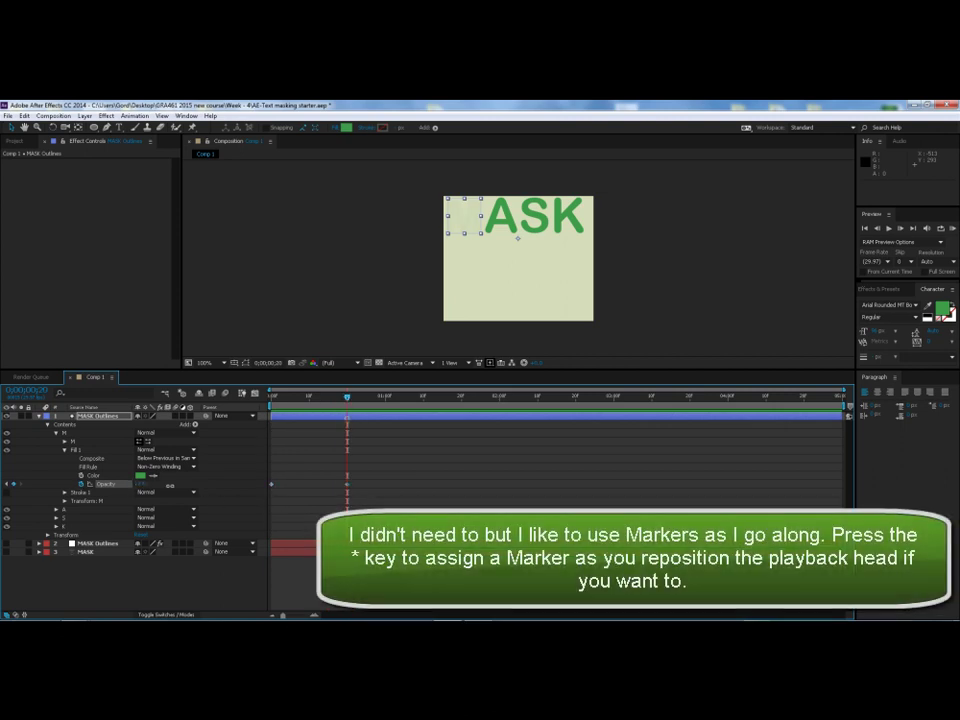
{"action": "left_click_drag", "start_coordinate": [141, 484], "coordinate": [190, 484]}
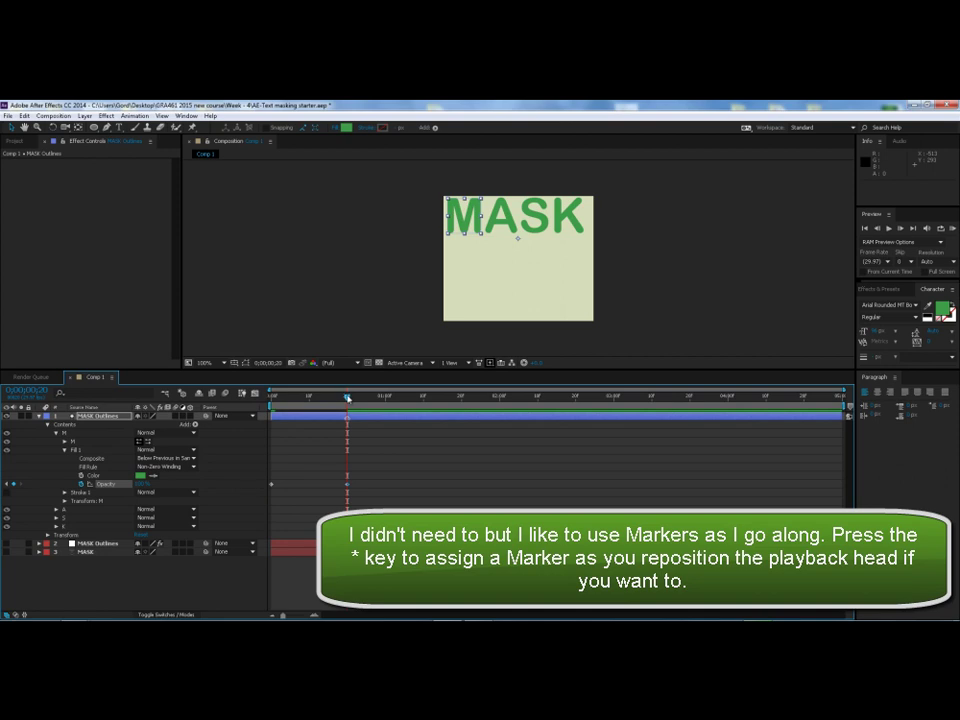
{"action": "left_click_drag", "start_coordinate": [358, 401], "coordinate": [423, 402]}
Keyframe the A letter's fill Opacity from 0% at 1;10 to 100% at 2;00.
{"action": "left_click", "coordinate": [65, 441]}
{"action": "left_click", "coordinate": [63, 441]}
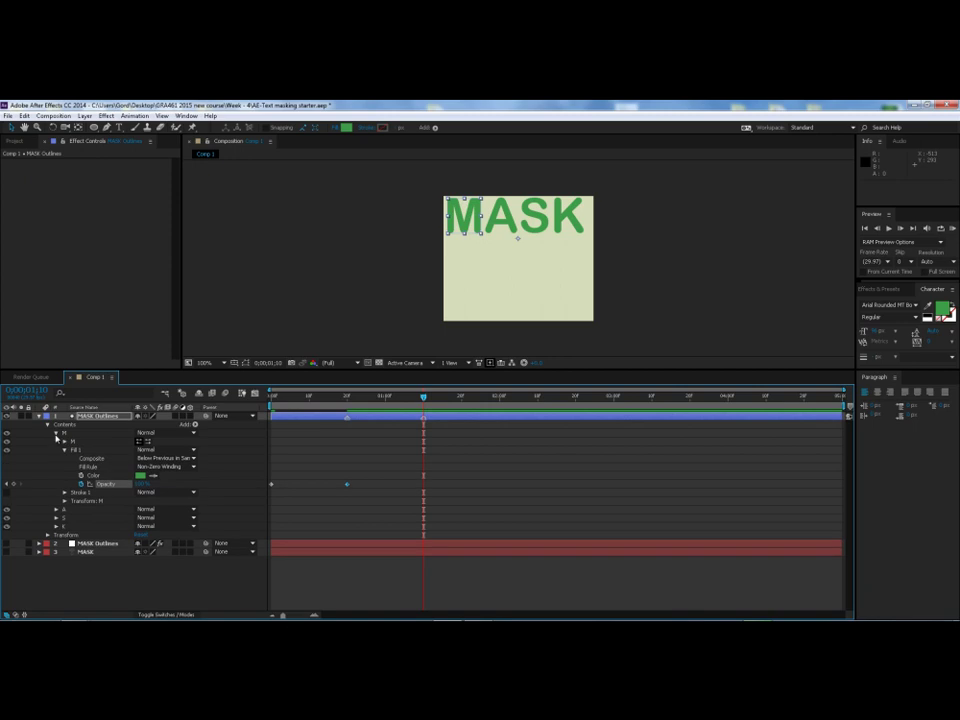
{"action": "left_click", "coordinate": [56, 433]}
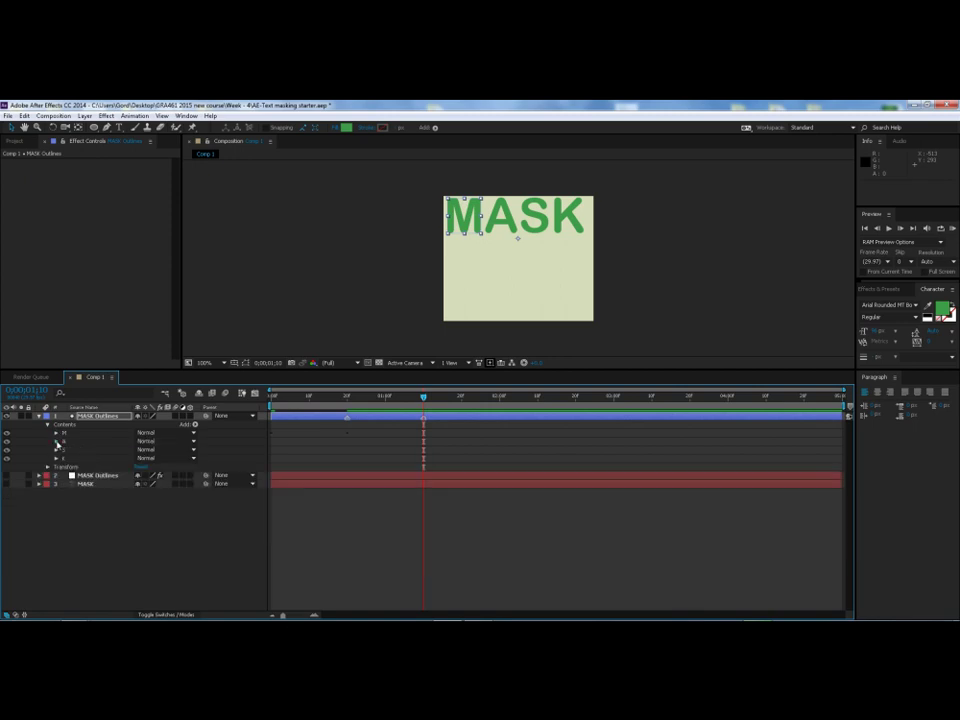
{"action": "left_click", "coordinate": [57, 441]}
{"action": "left_click", "coordinate": [64, 476]}
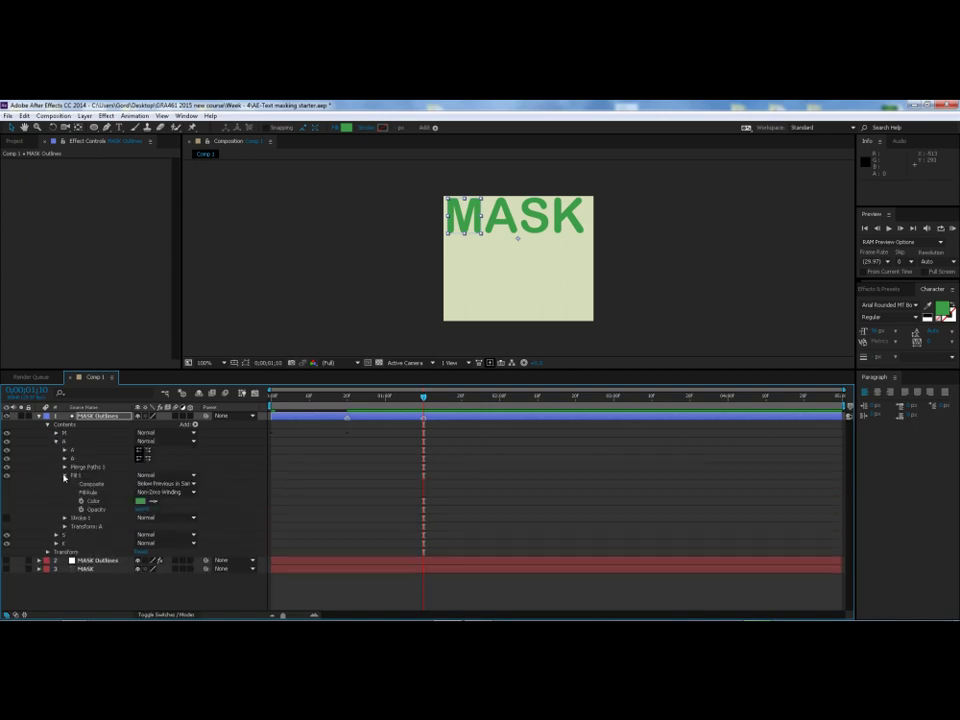
{"action": "left_click_drag", "start_coordinate": [140, 509], "coordinate": [84, 510]}
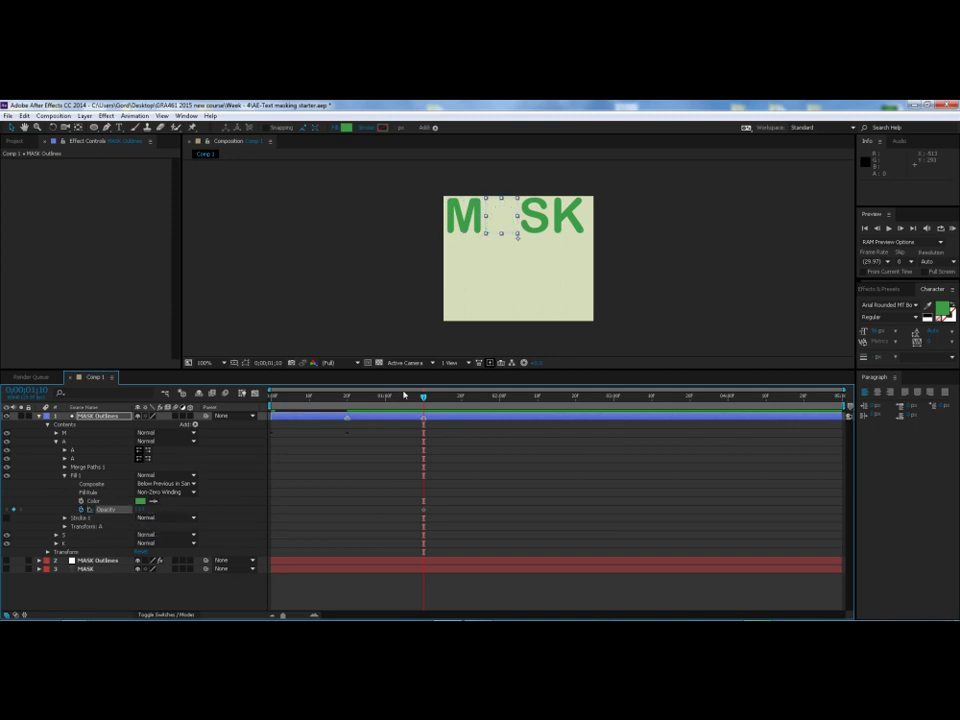
{"action": "left_click_drag", "start_coordinate": [423, 398], "coordinate": [501, 401]}
{"action": "left_click_drag", "start_coordinate": [152, 510], "coordinate": [331, 525]}
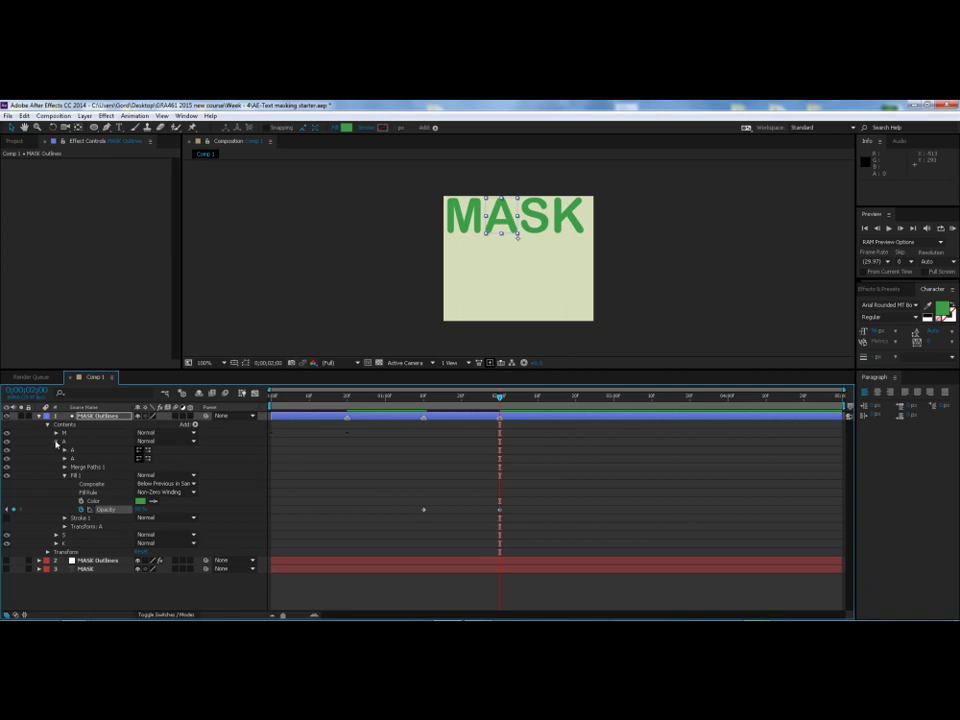
{"action": "left_click", "coordinate": [56, 442]}
{"action": "left_click_drag", "start_coordinate": [499, 397], "coordinate": [576, 398]}
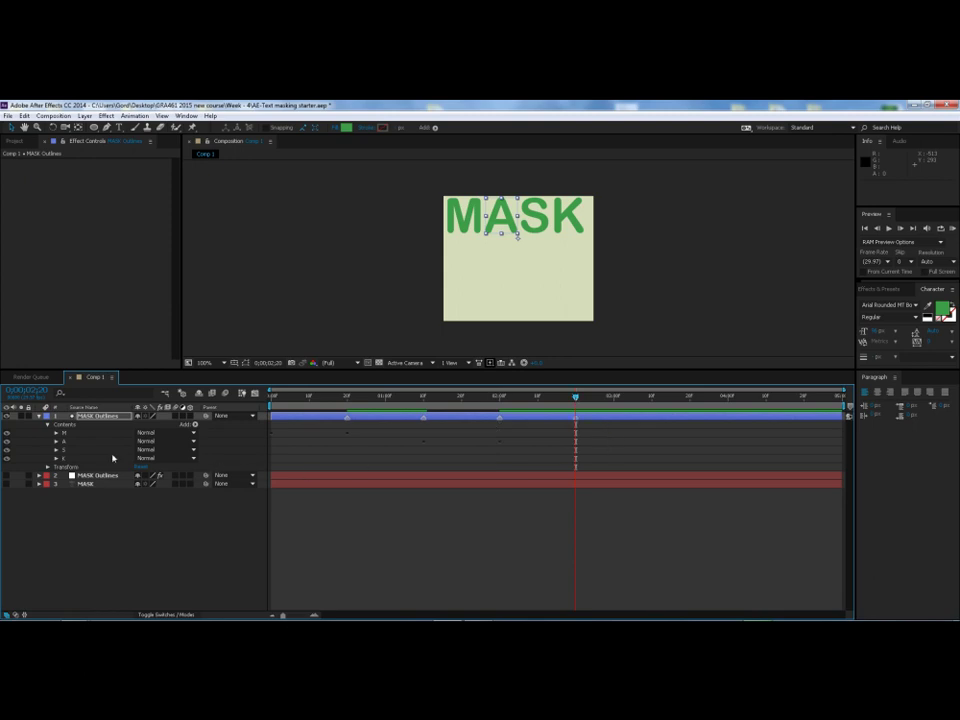
Keyframe the S letter's fill opacity from 0% at 2;20 to 100% at 3;00.
{"action": "left_click", "coordinate": [56, 449]}
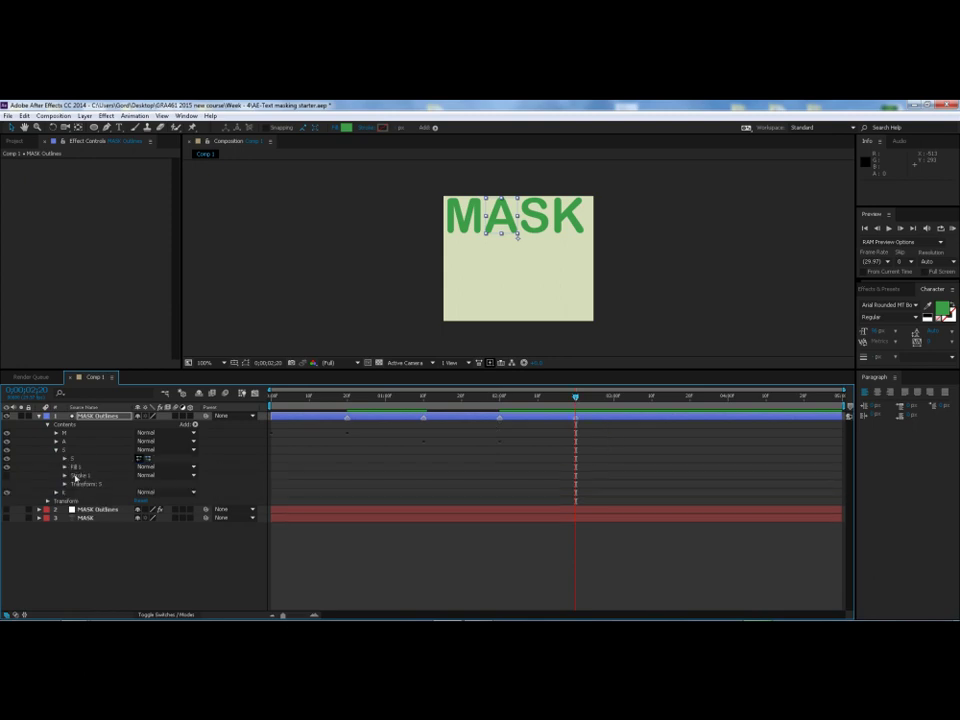
{"action": "left_click", "coordinate": [65, 468]}
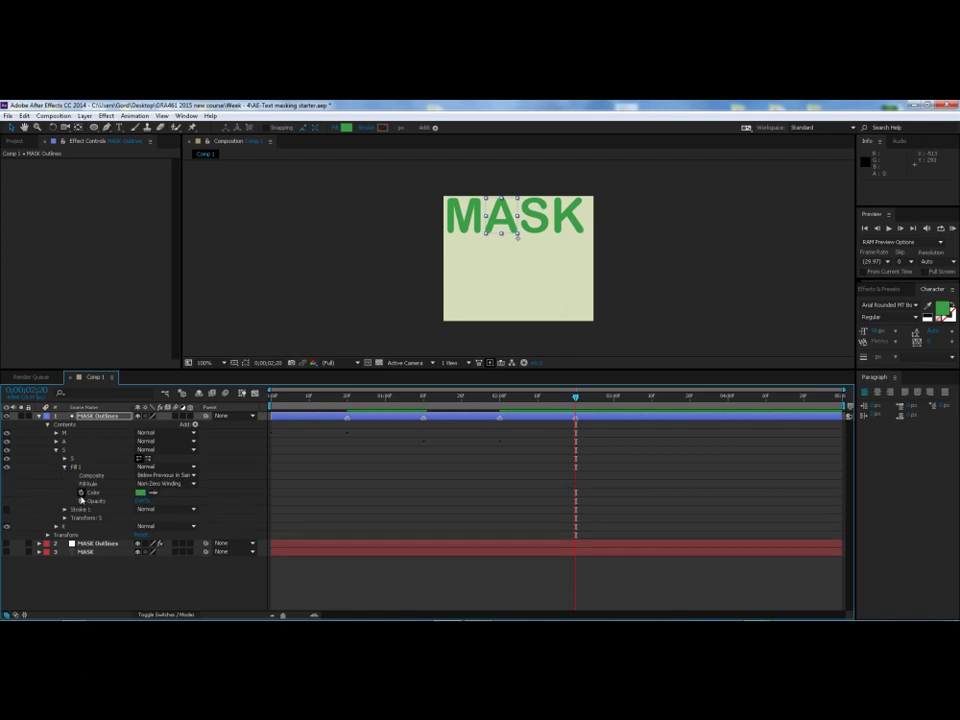
{"action": "left_click_drag", "start_coordinate": [152, 505], "coordinate": [60, 505]}
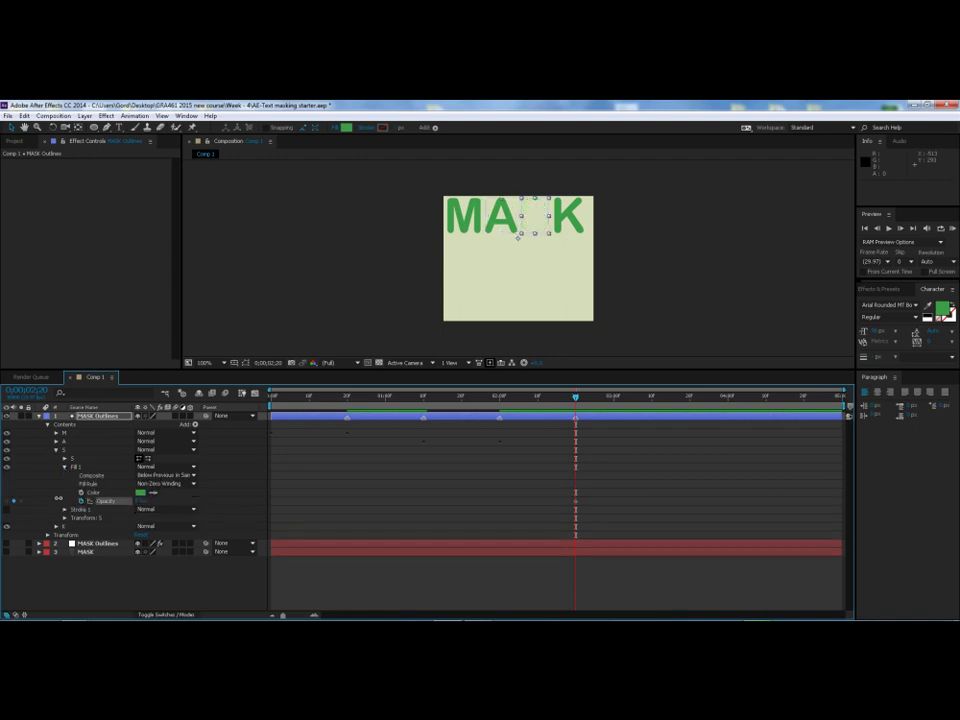
{"action": "left_click_drag", "start_coordinate": [575, 397], "coordinate": [654, 404]}
{"action": "left_click_drag", "start_coordinate": [140, 500], "coordinate": [688, 432]}
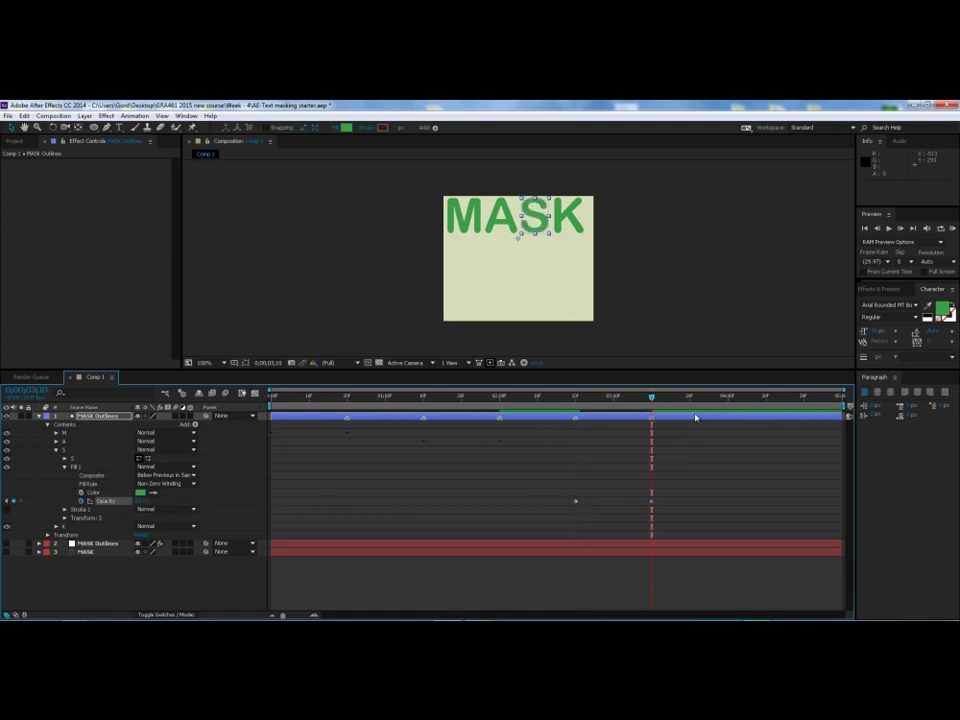
Keyframe the K letter's fill opacity from 0% at 4;00 to 100% at 4;20, then return to frame 0.
{"action": "left_click_drag", "start_coordinate": [653, 400], "coordinate": [729, 403]}
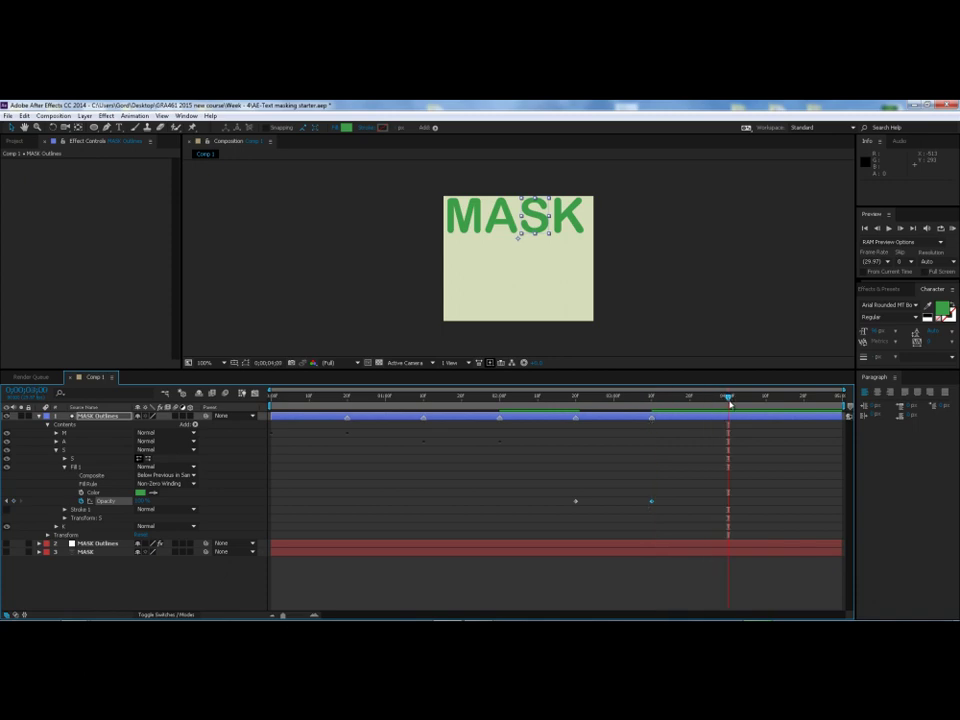
{"action": "left_click", "coordinate": [56, 451]}
{"action": "left_click", "coordinate": [57, 459]}
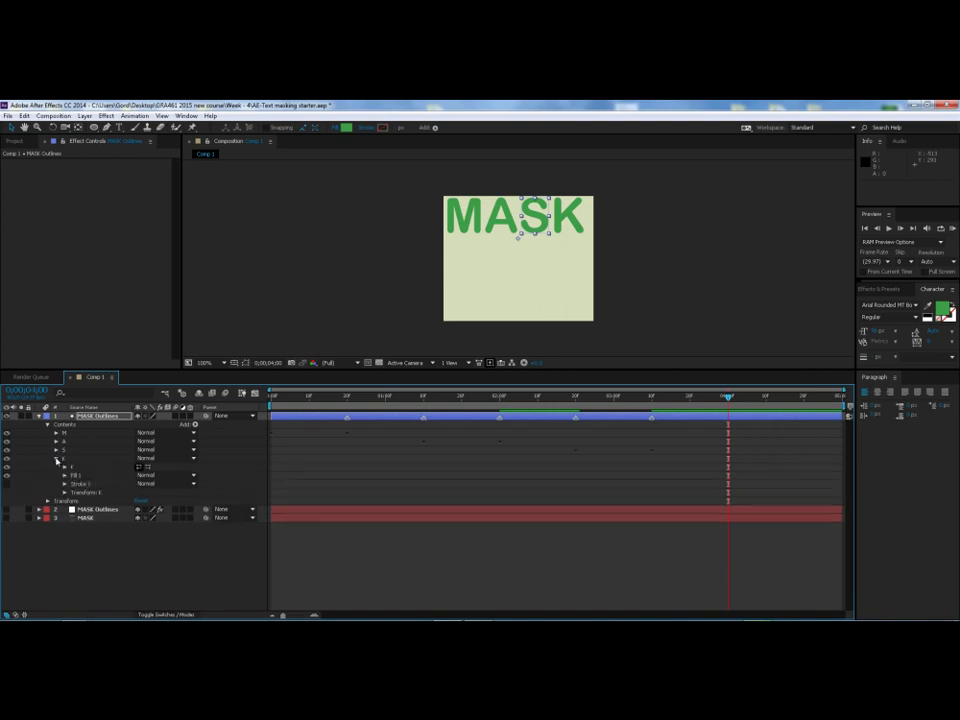
{"action": "left_click", "coordinate": [64, 475]}
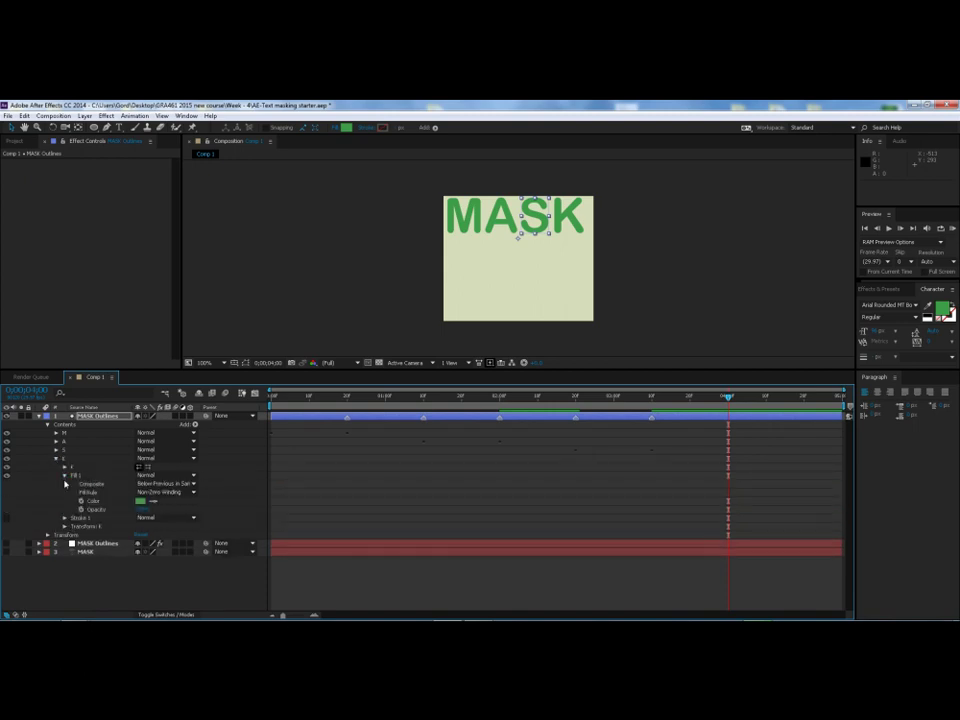
{"action": "left_click", "coordinate": [81, 509]}
{"action": "left_click_drag", "start_coordinate": [142, 512], "coordinate": [90, 512]}
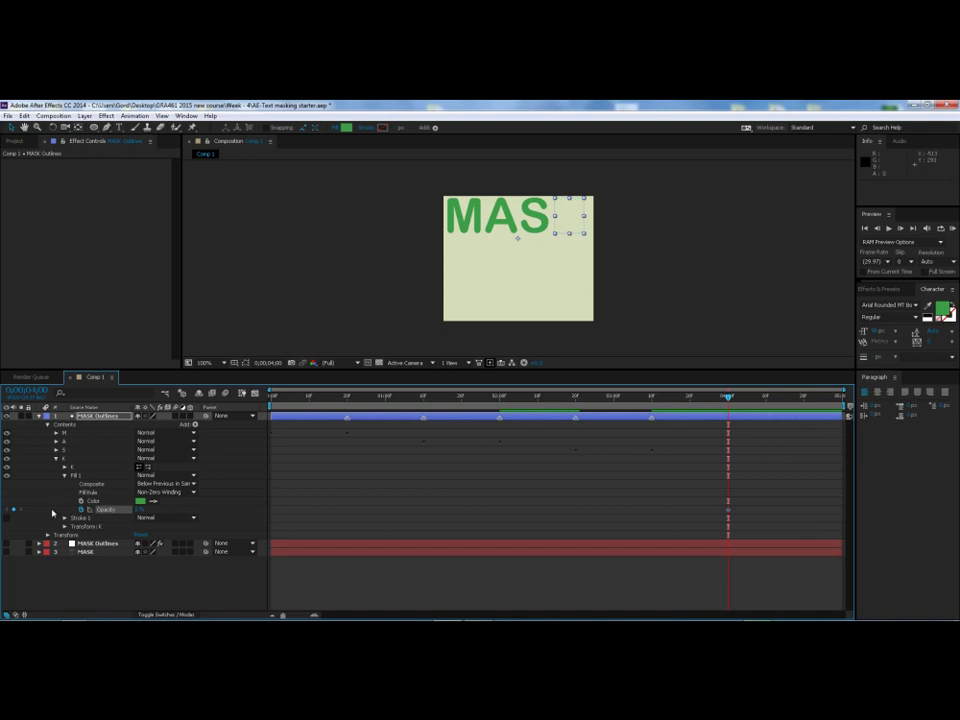
{"action": "left_click_drag", "start_coordinate": [728, 399], "coordinate": [803, 400]}
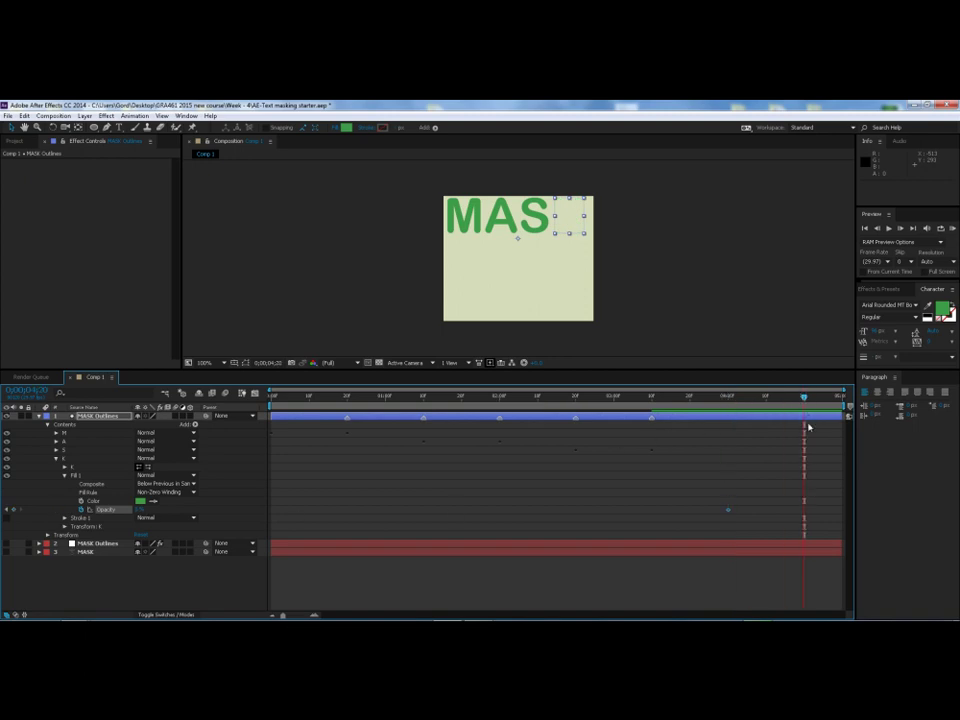
{"action": "left_click_drag", "start_coordinate": [142, 510], "coordinate": [218, 512]}
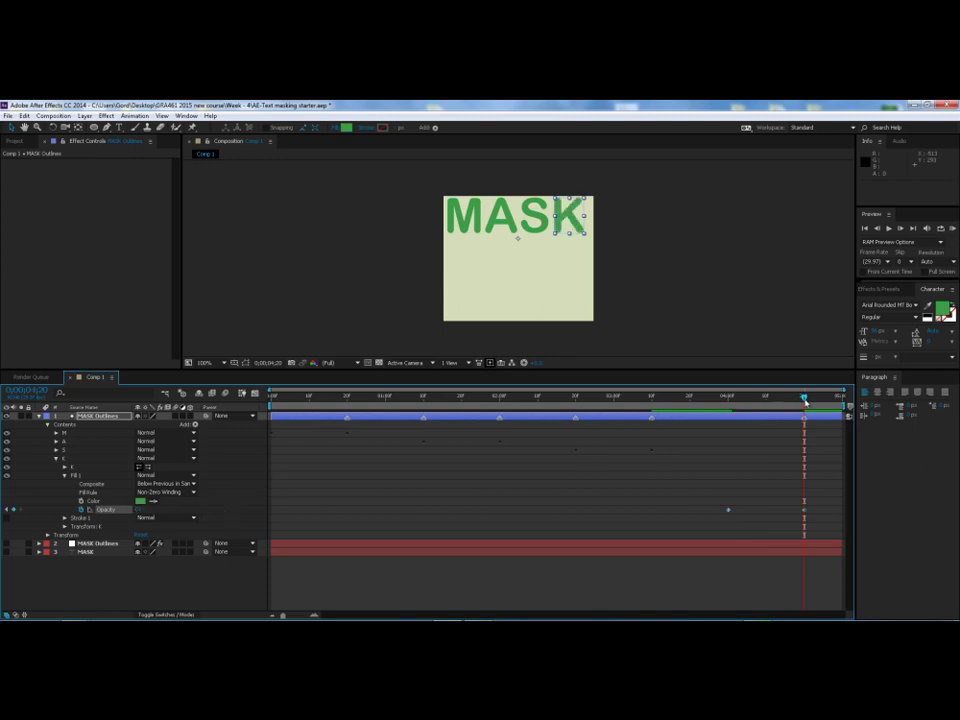
{"action": "left_click_drag", "start_coordinate": [803, 398], "coordinate": [267, 400]}
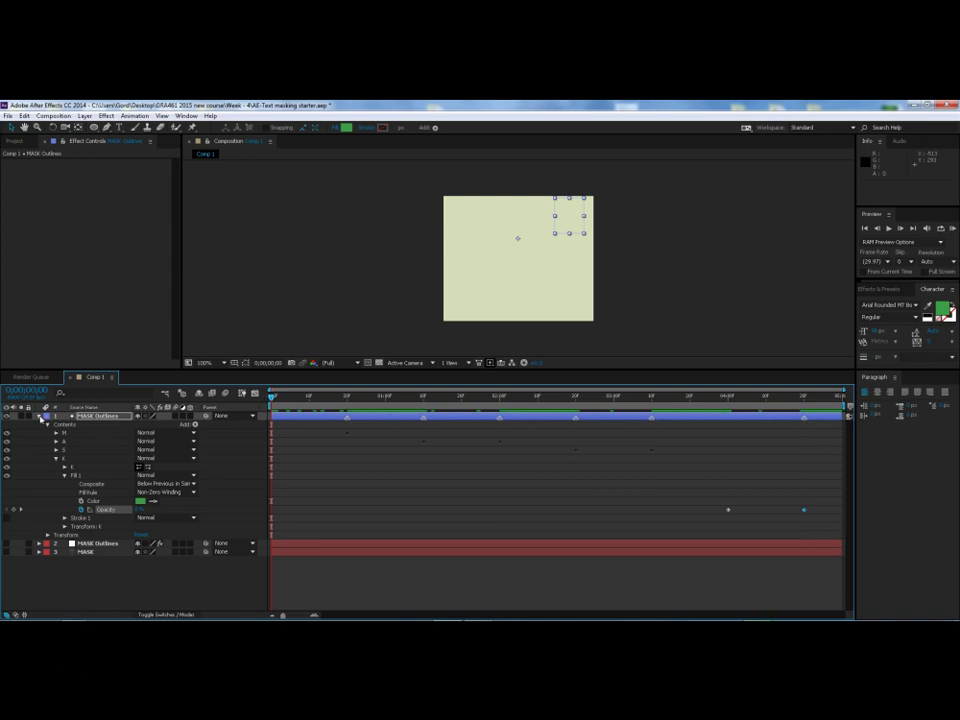
Collapse and deselect the MASK Outlines layer, make the blue outline layer visible, and RAM-preview the fades.
{"action": "left_click", "coordinate": [40, 416]}
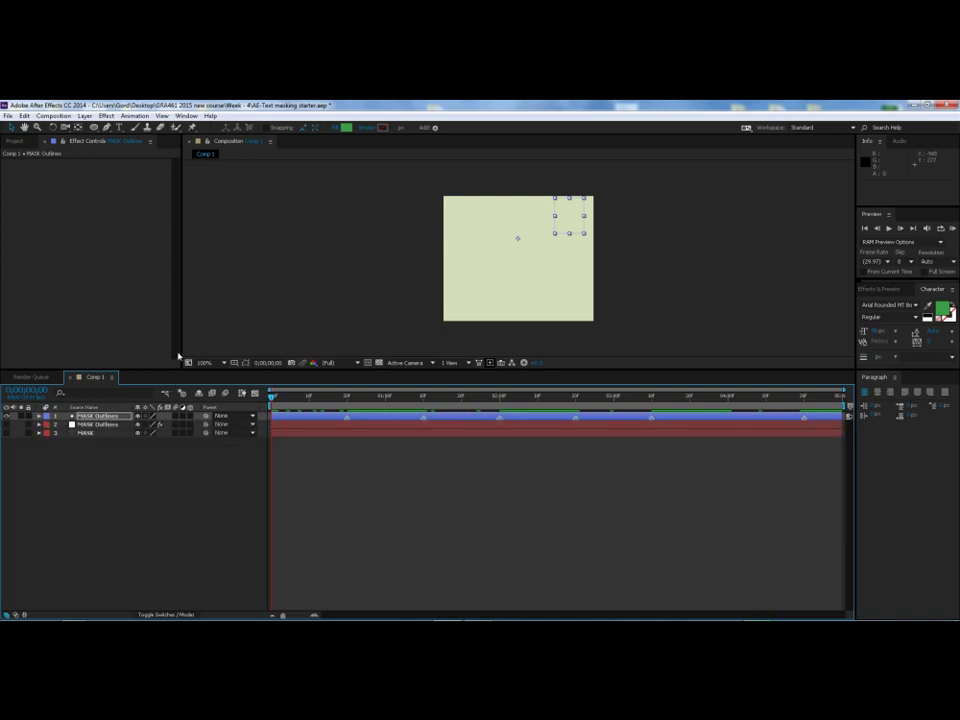
{"action": "left_click", "coordinate": [223, 296]}
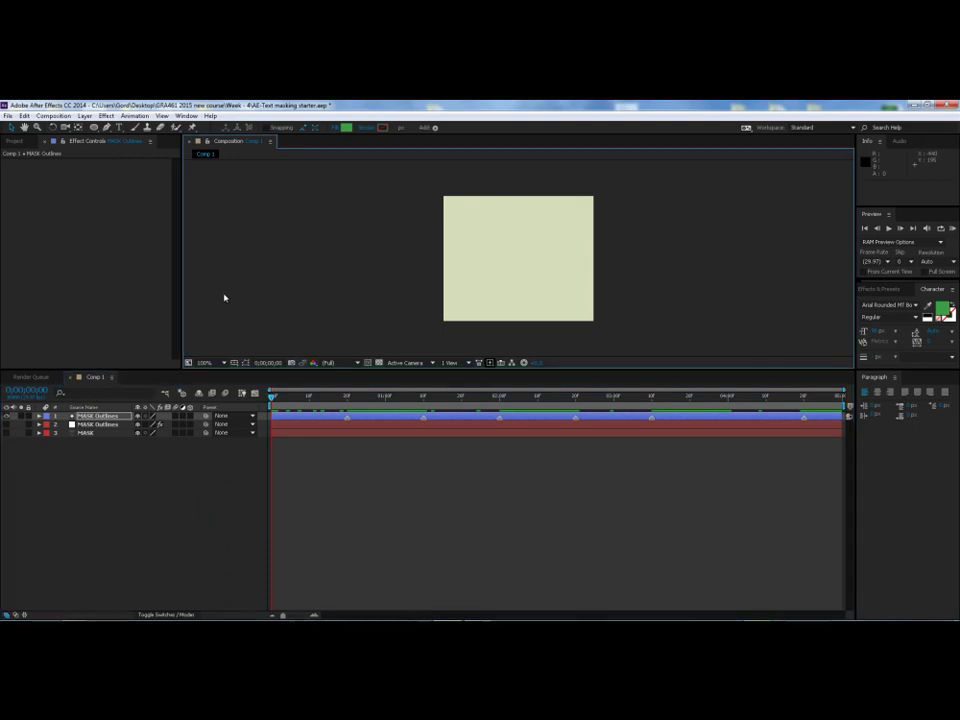
{"action": "left_click", "coordinate": [952, 229]}
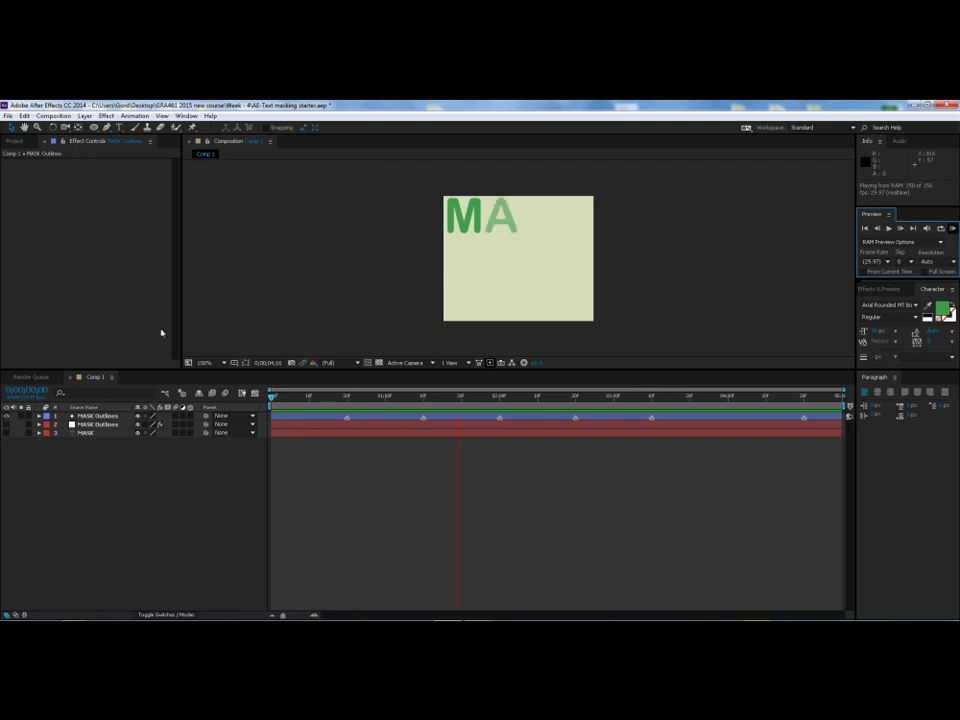
{"action": "left_click", "coordinate": [6, 424]}
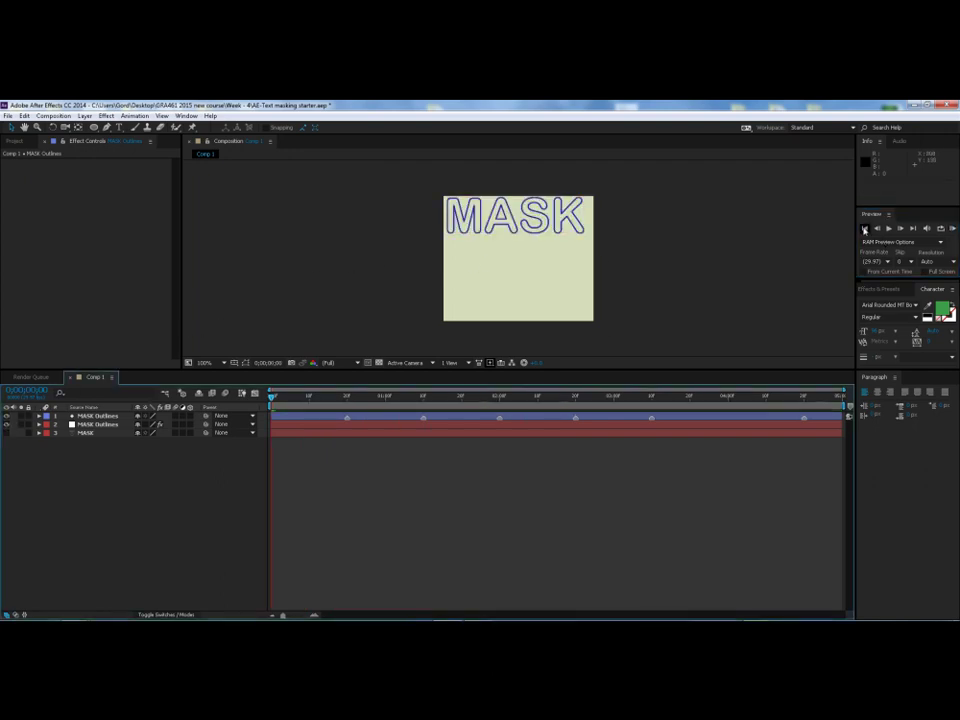
{"action": "left_click", "coordinate": [952, 228]}
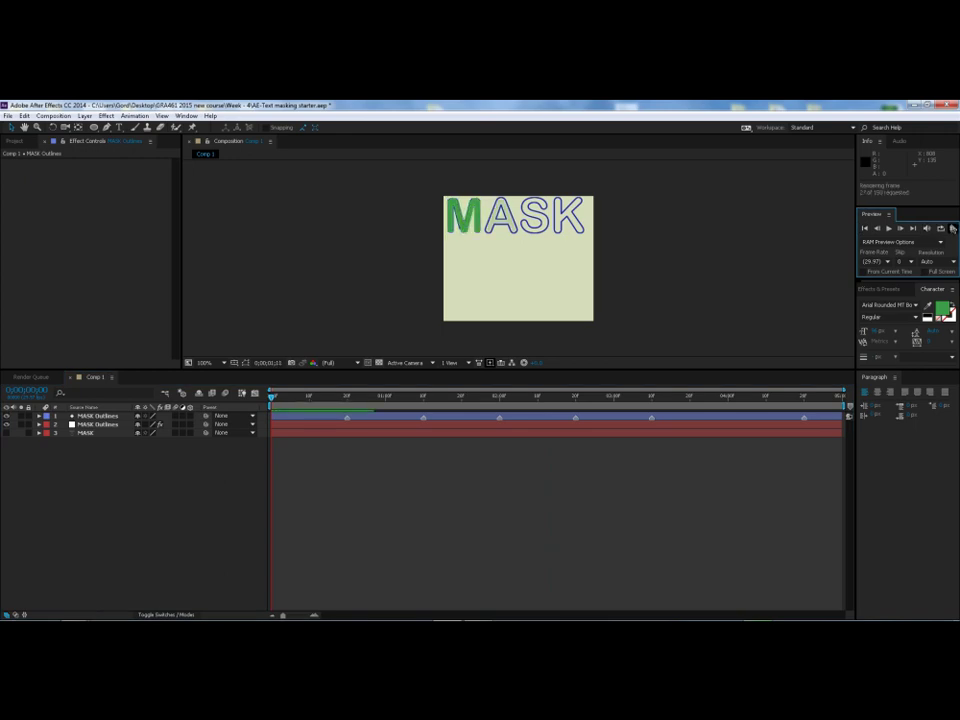